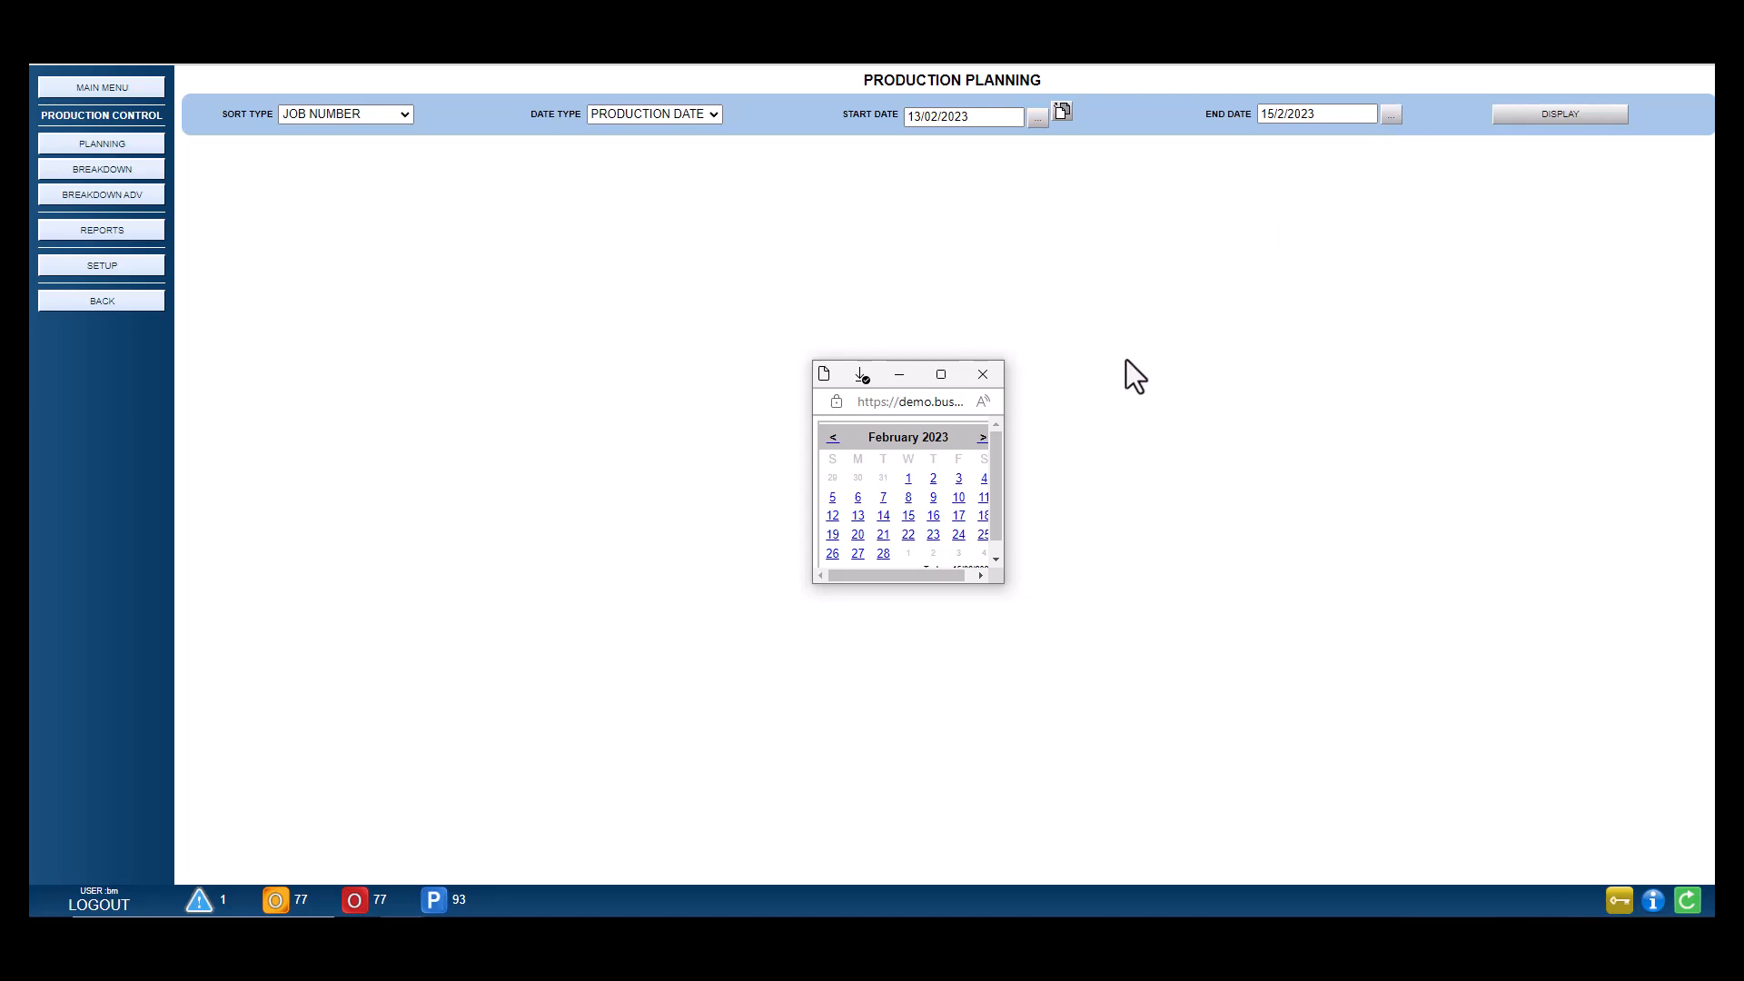
# Step: Set the production planning end date to 17/02/2023 and display the scheduled jobs
pyautogui.click(958, 515)
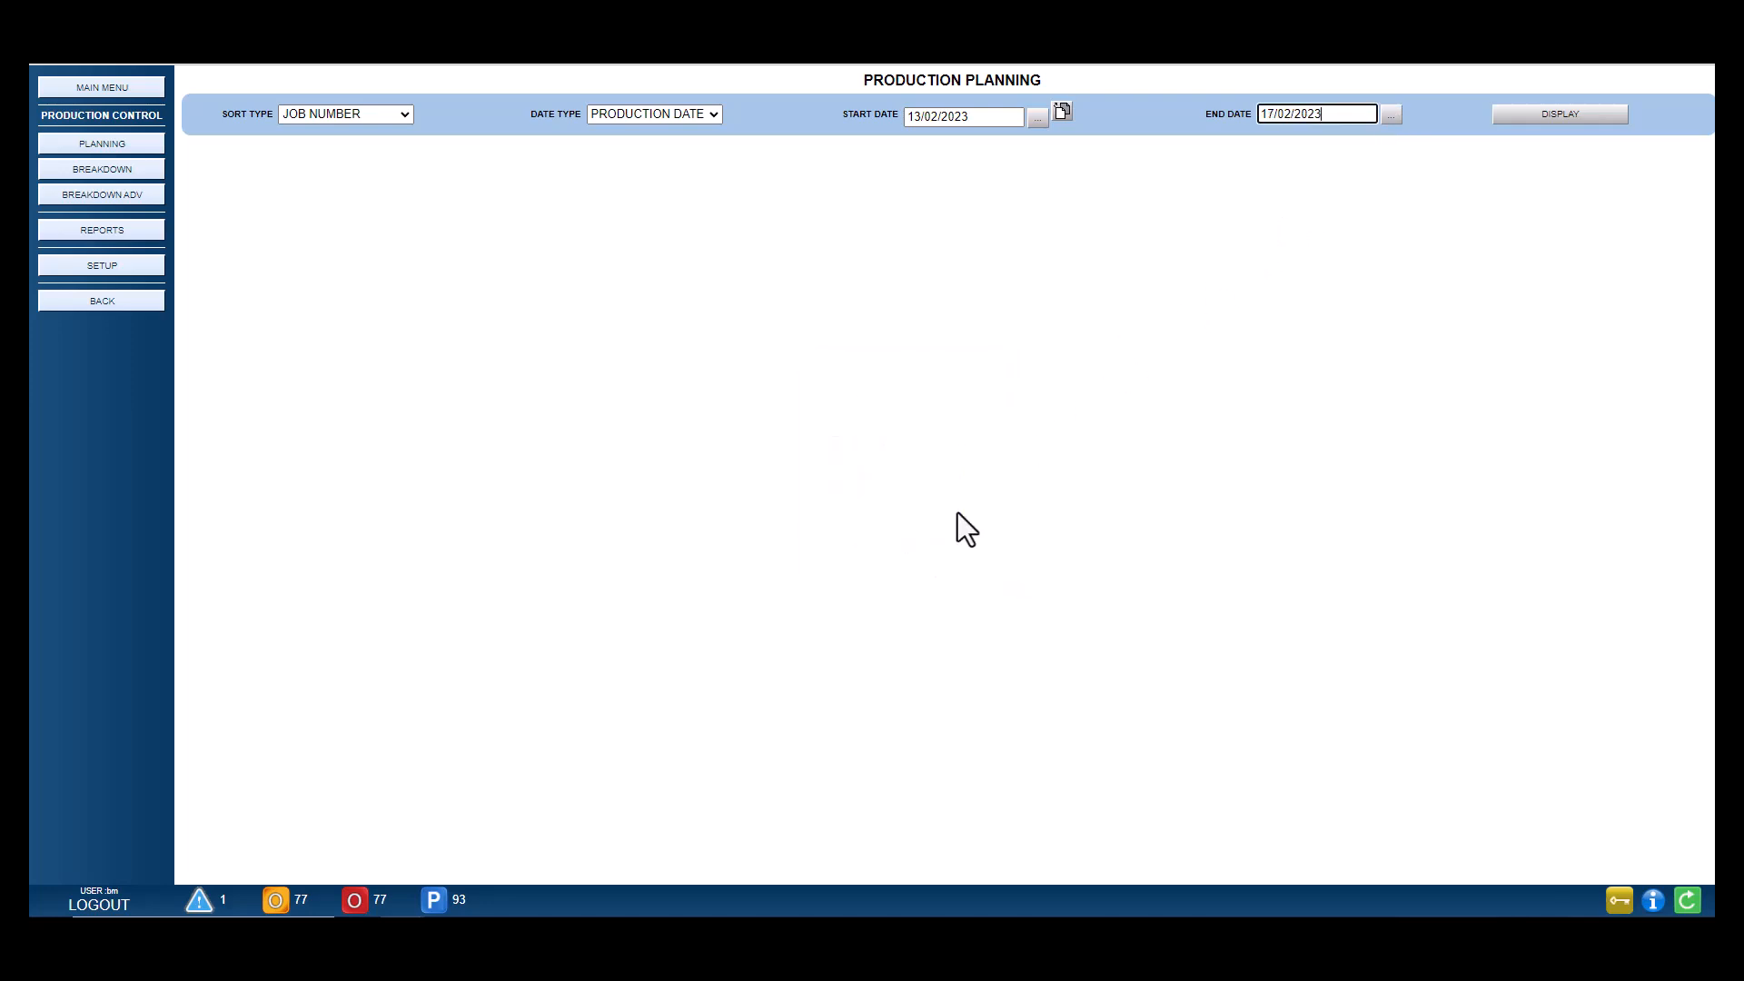
pyautogui.click(1562, 114)
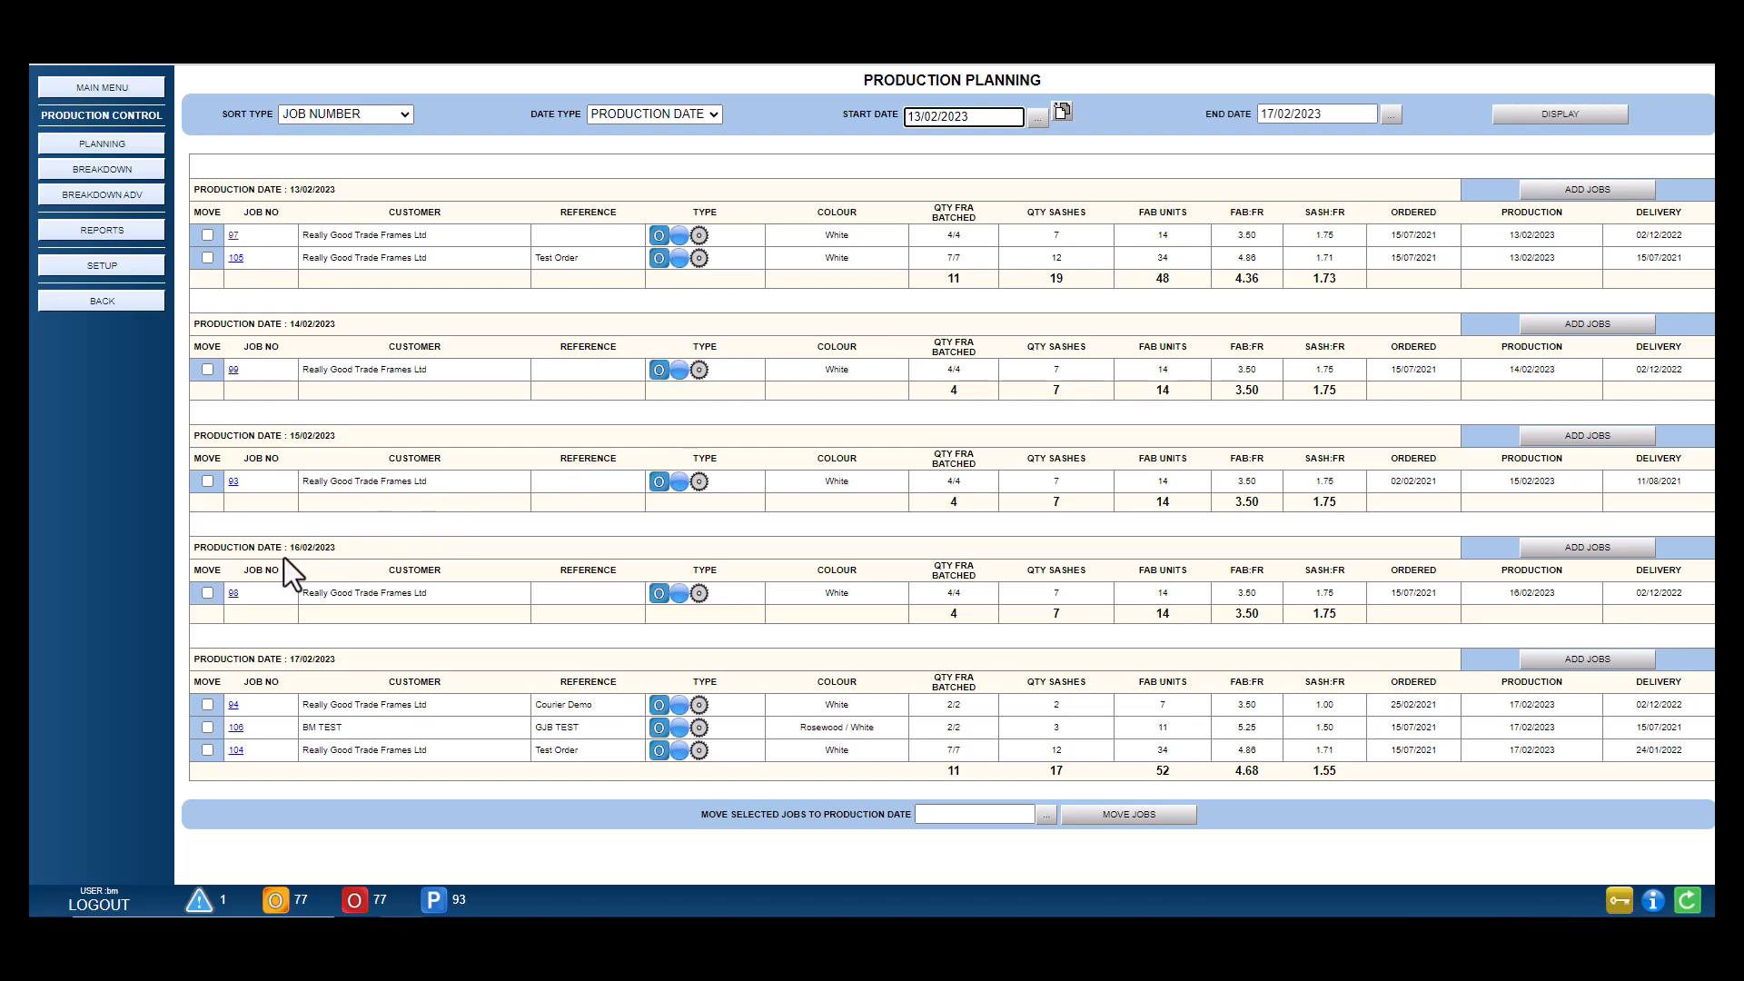
# Step: Move the only job scheduled for production on 16/02/2023 to production date 15/02/2023
pyautogui.click(205, 587)
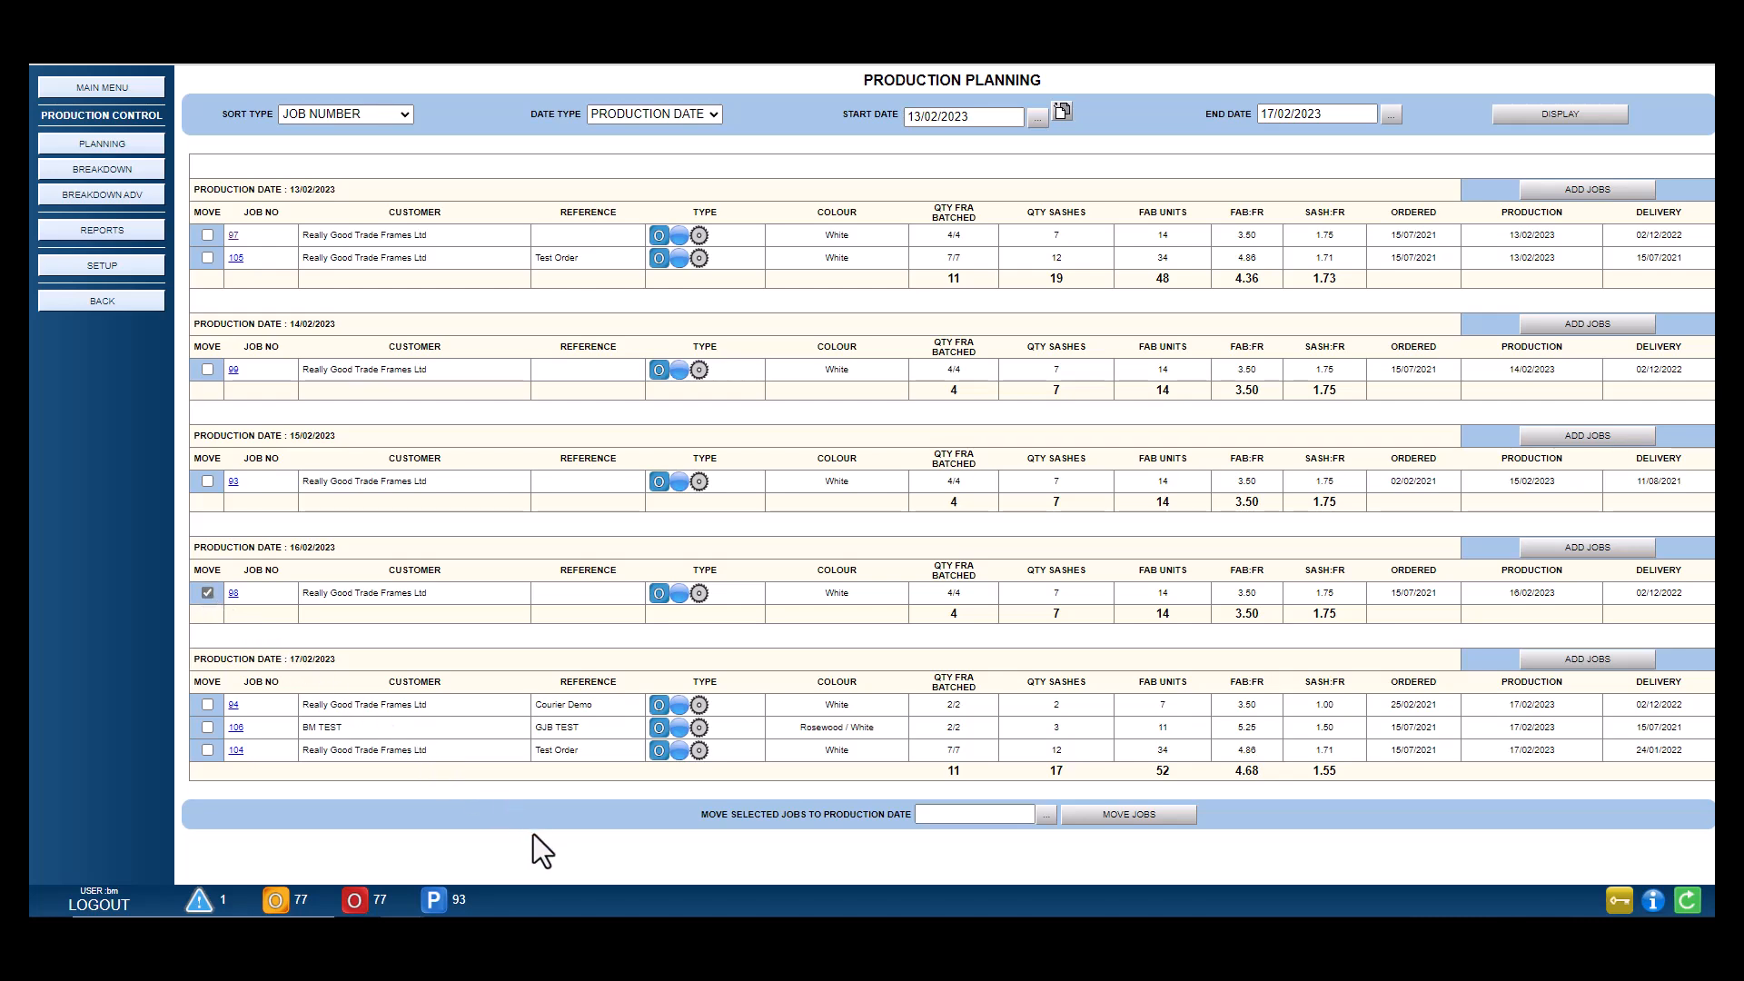
pyautogui.click(1044, 813)
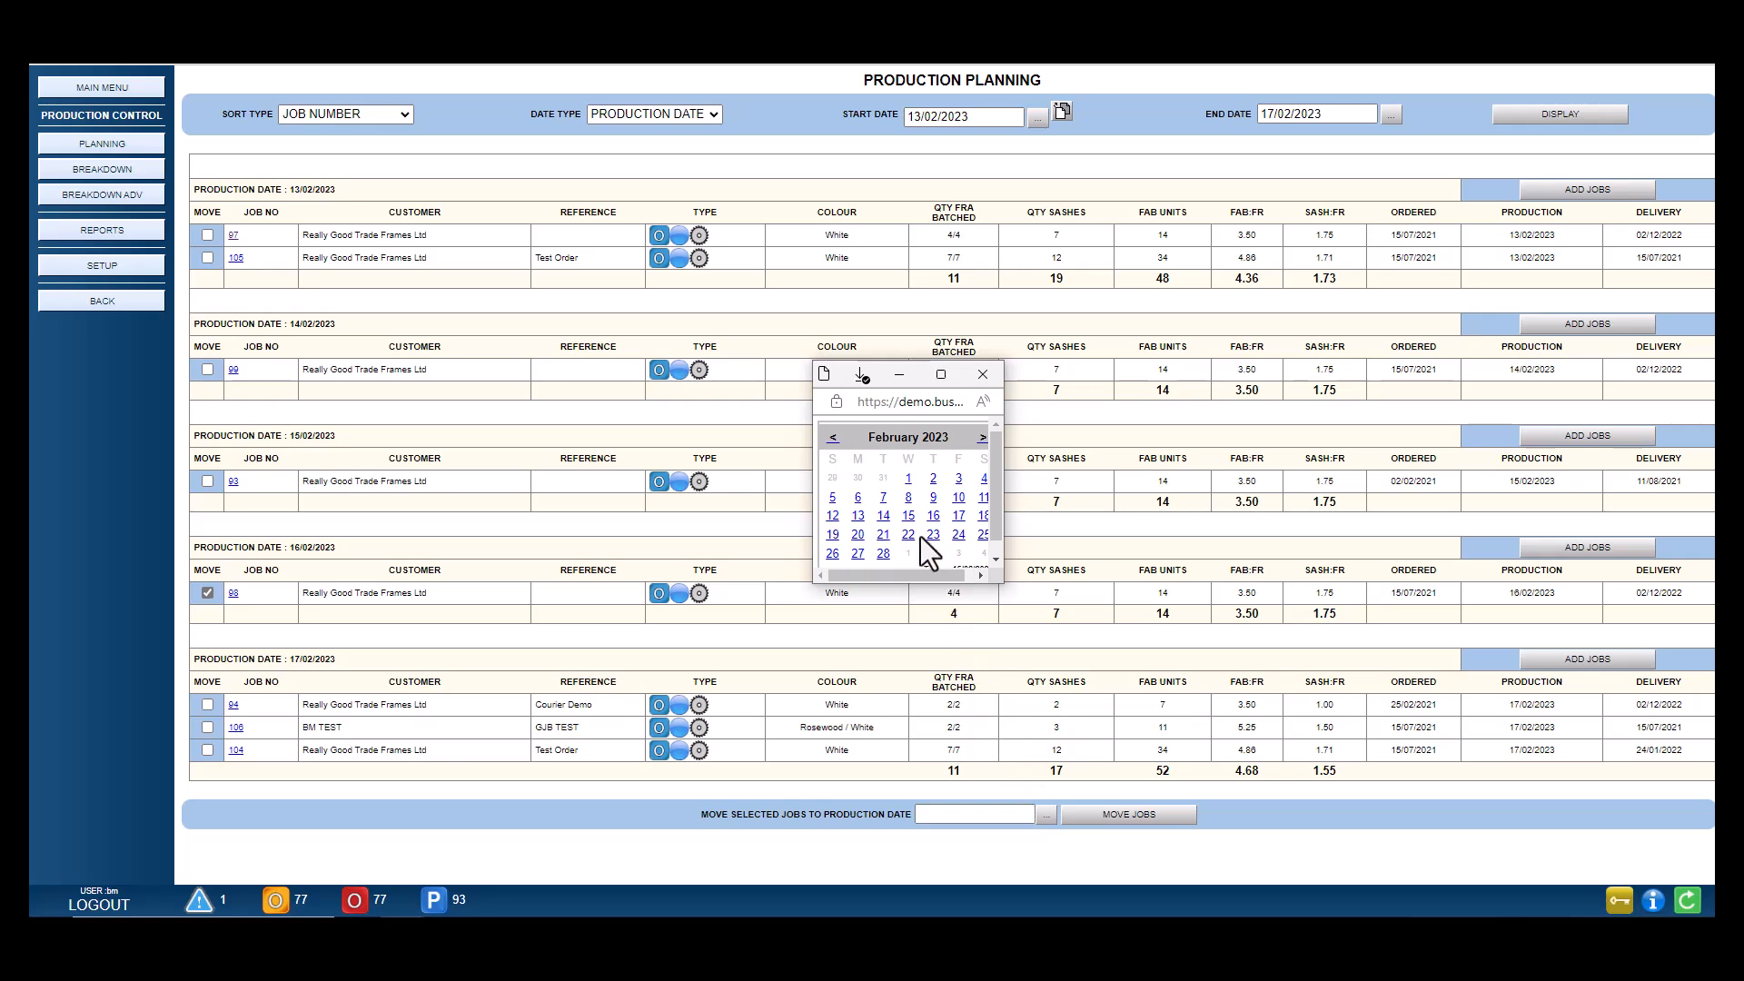
pyautogui.click(908, 515)
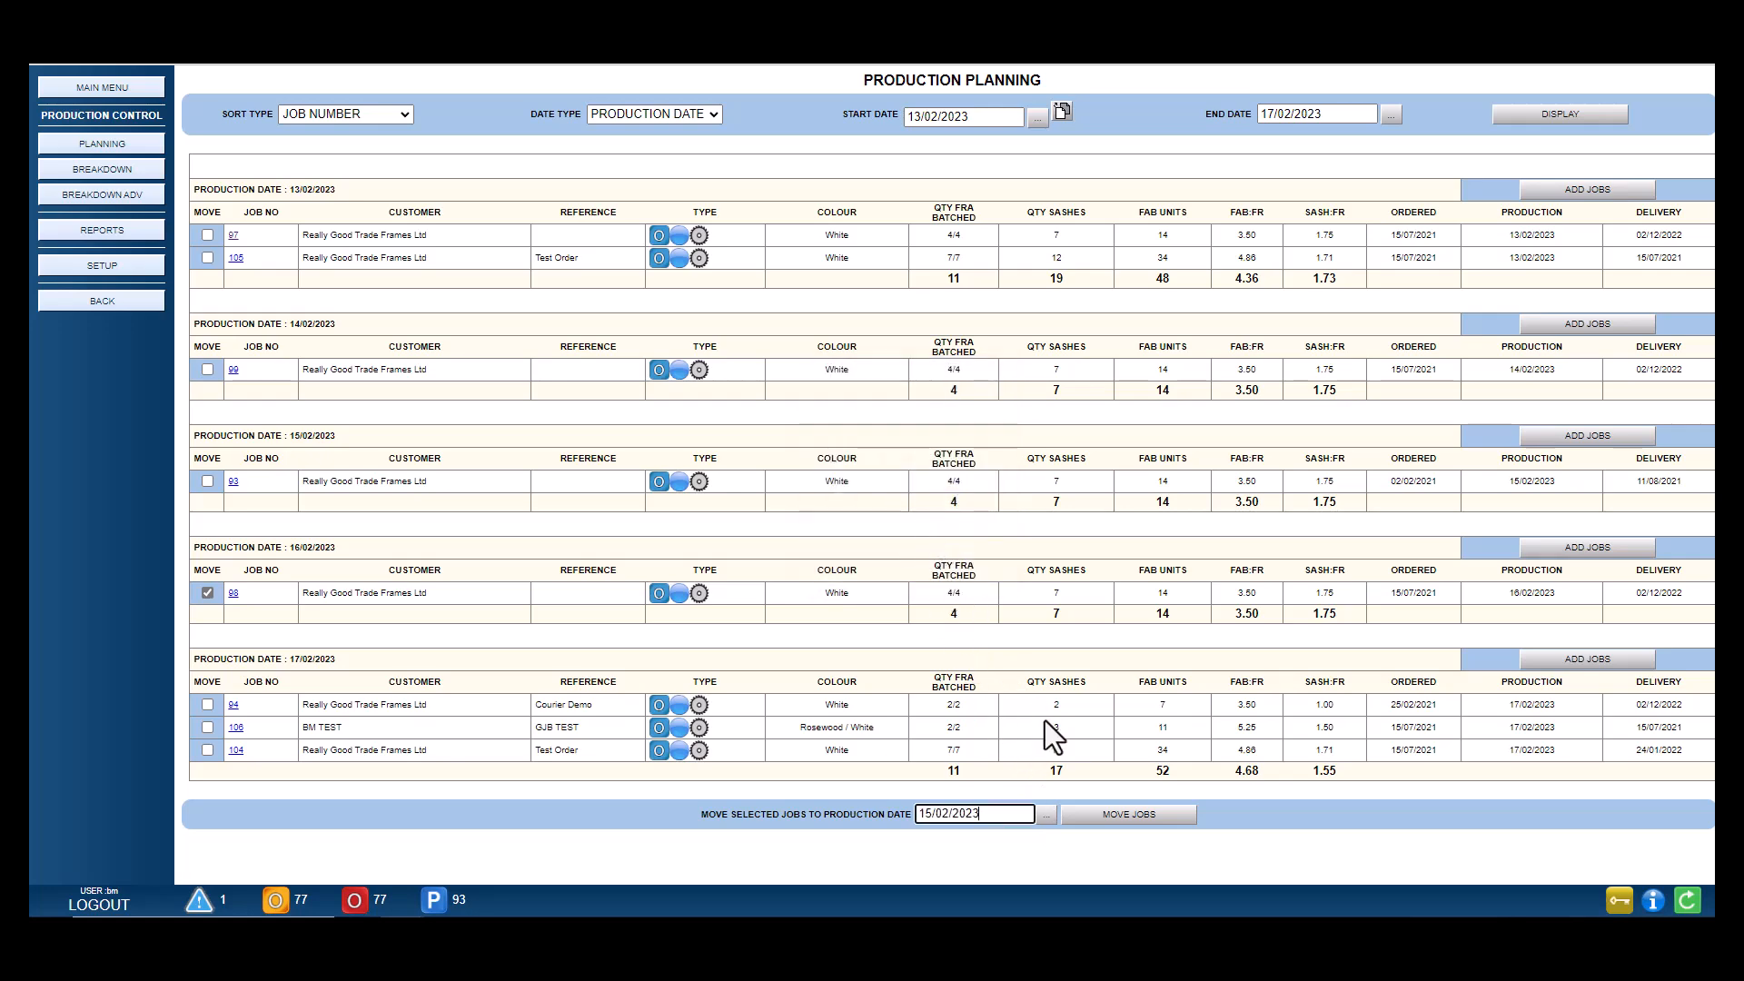
pyautogui.click(1102, 809)
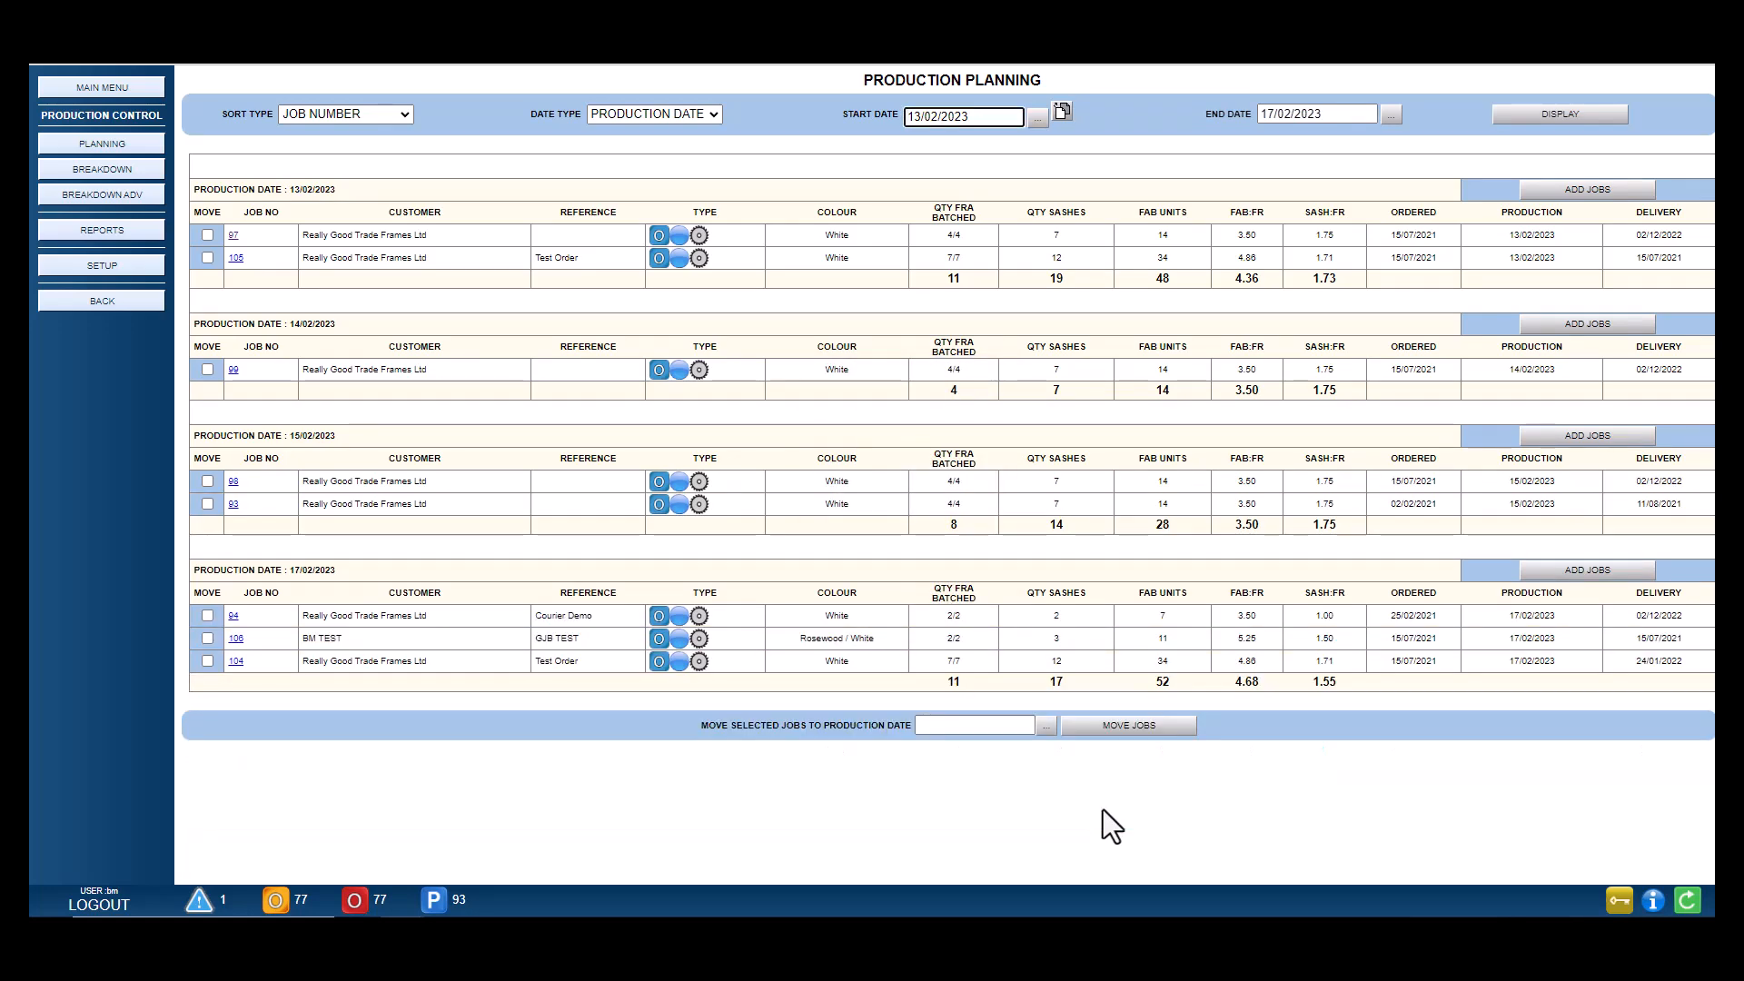
# Step: For adding jobs to the 17/02/2023 production date, list all customers' jobs with production dates from 13/02/2023 to 15/02/2023
pyautogui.click(1557, 569)
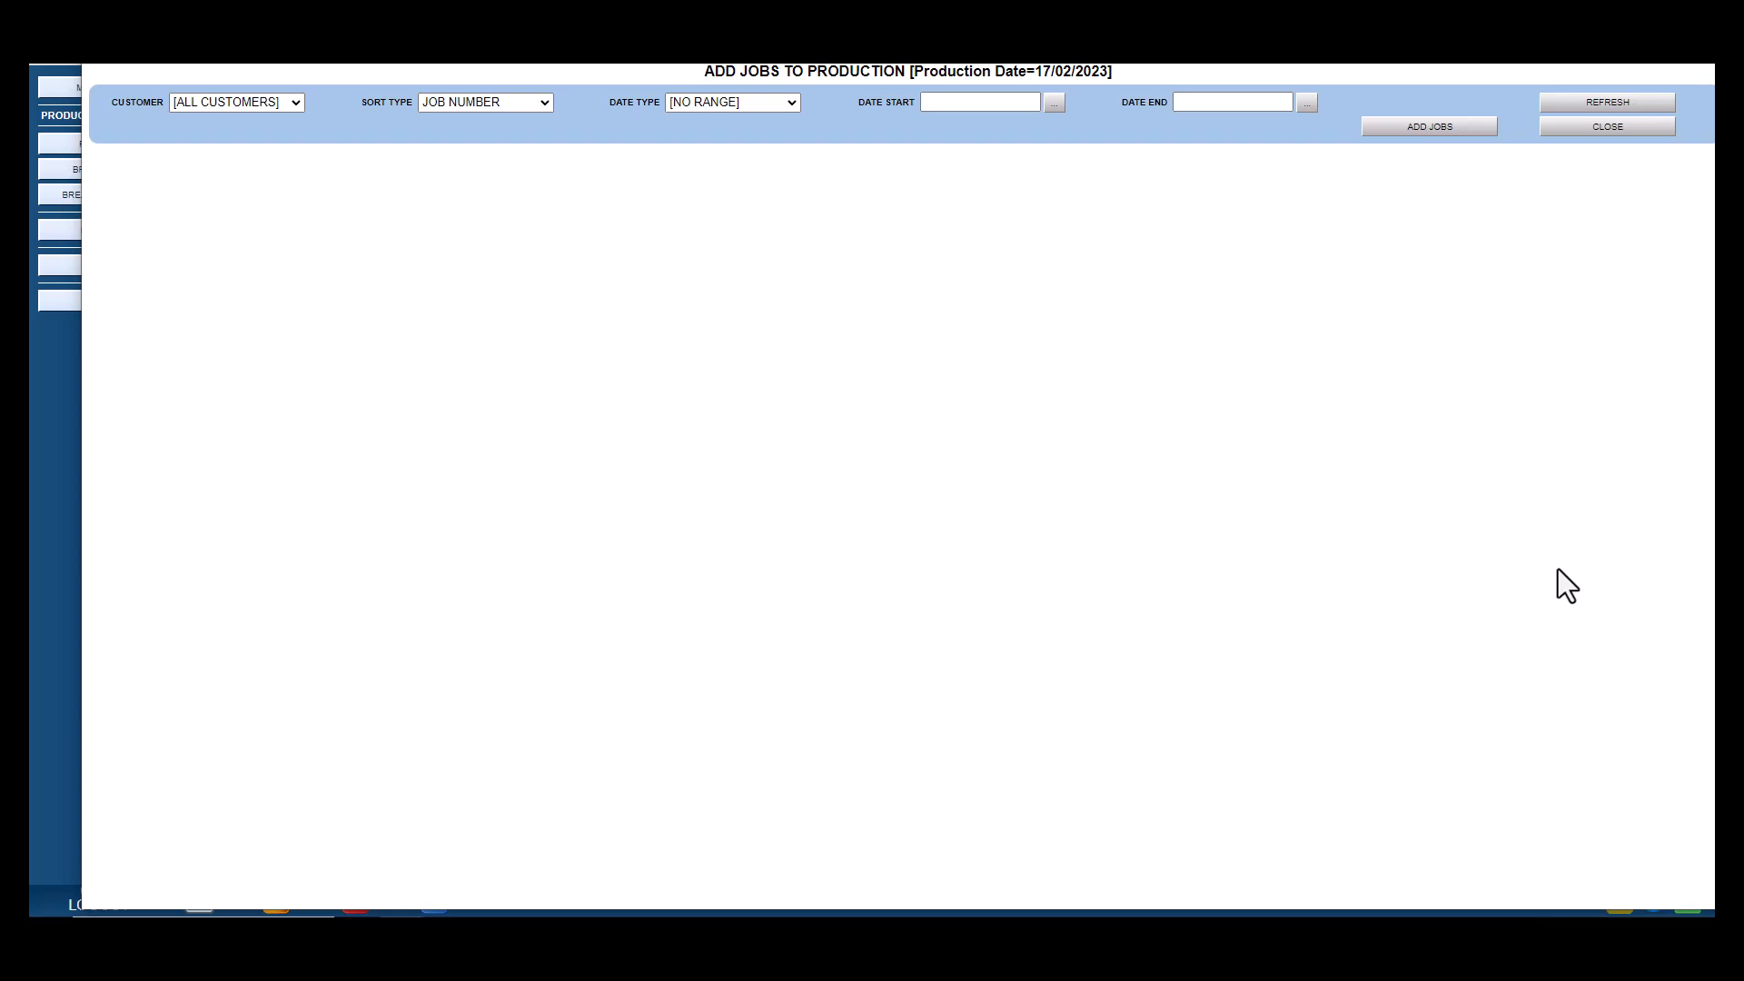
pyautogui.click(786, 102)
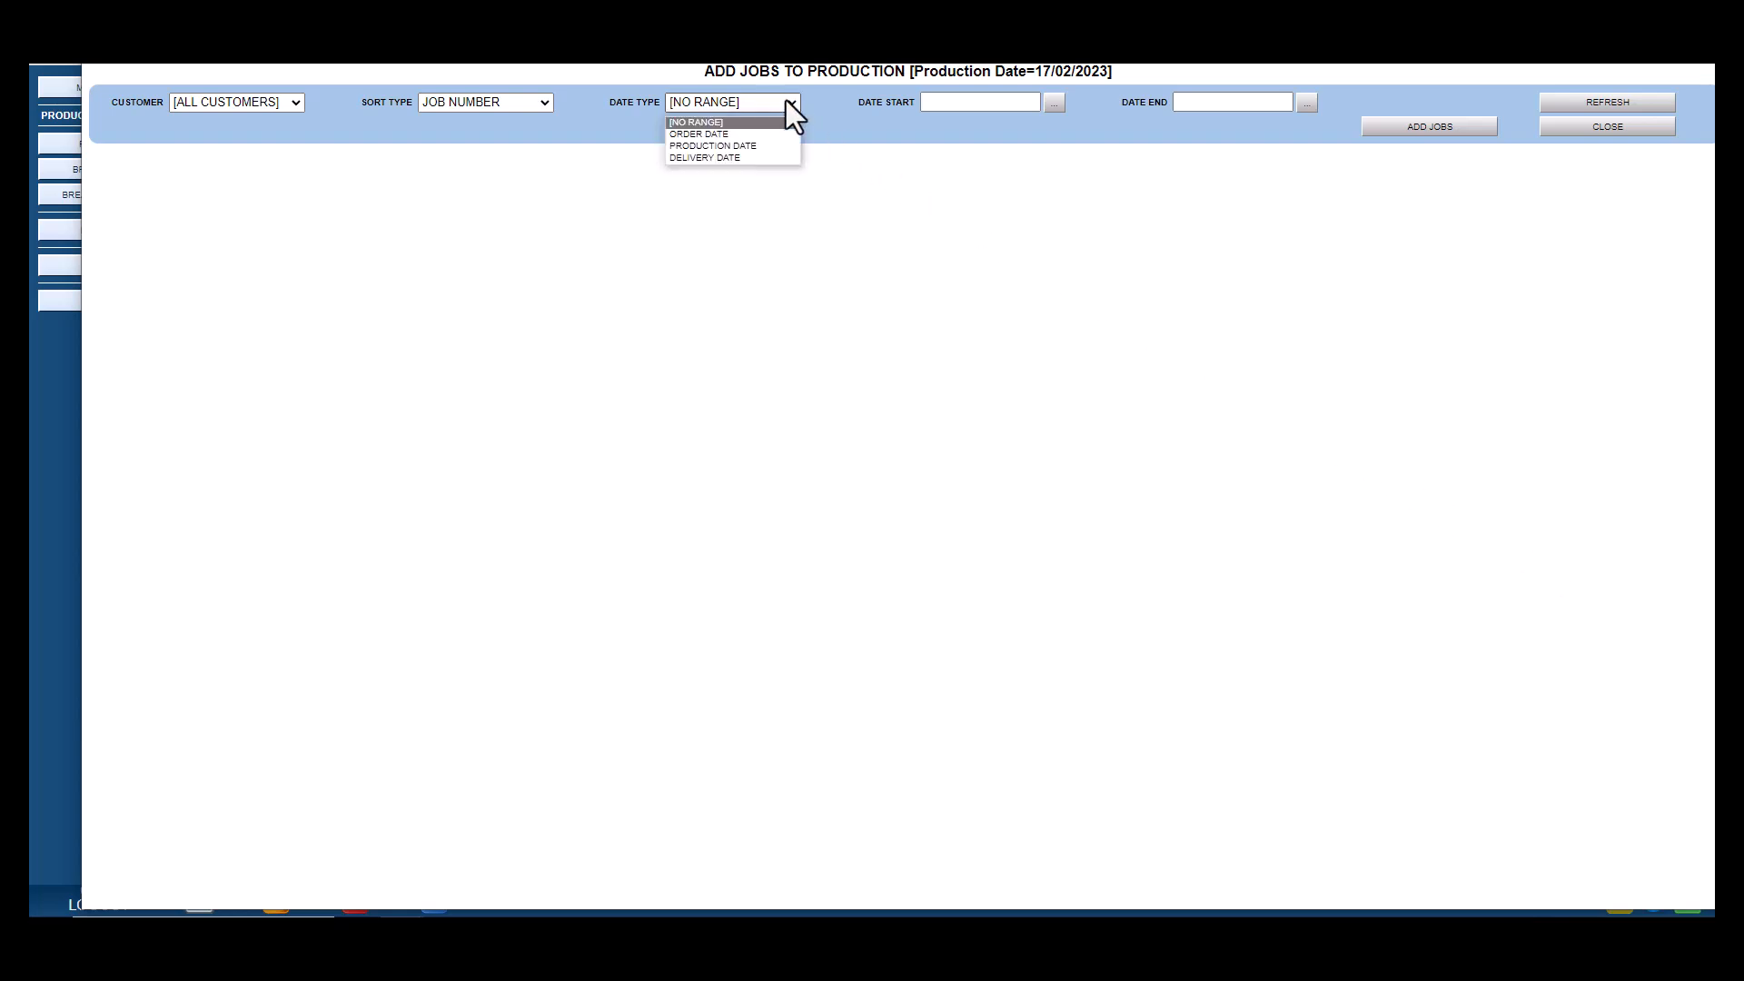
pyautogui.press('Down')
pyautogui.press('Down')
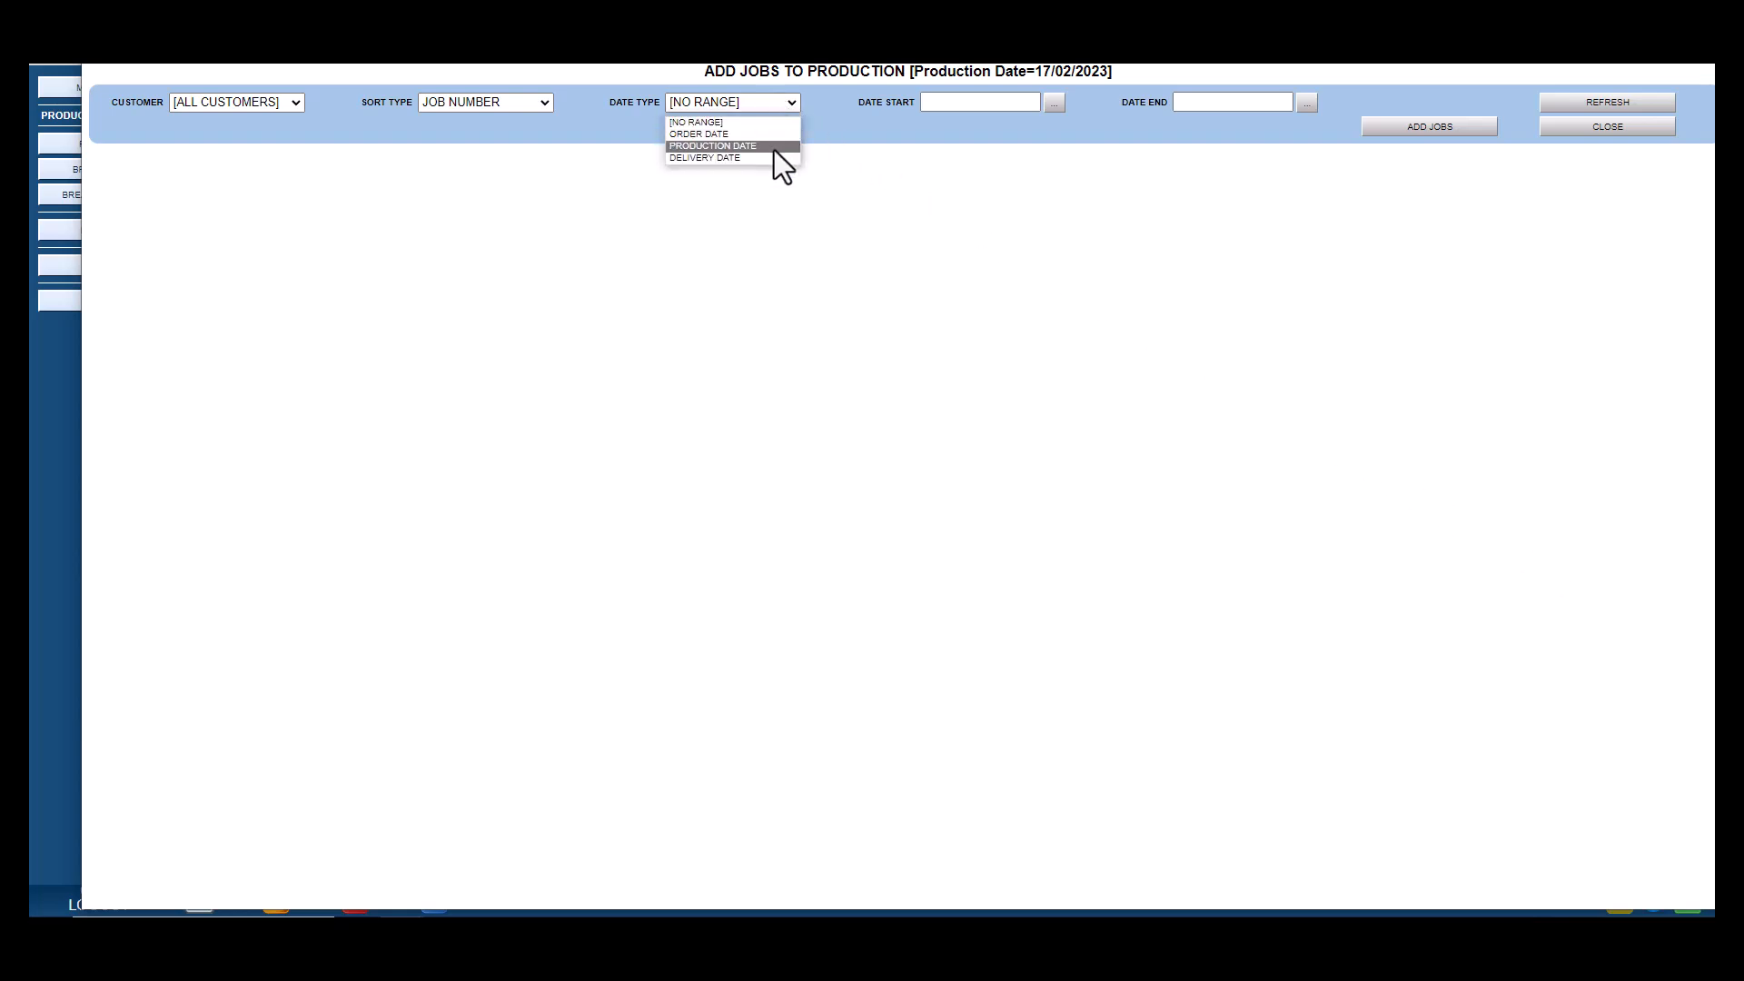
pyautogui.click(774, 149)
pyautogui.click(1052, 104)
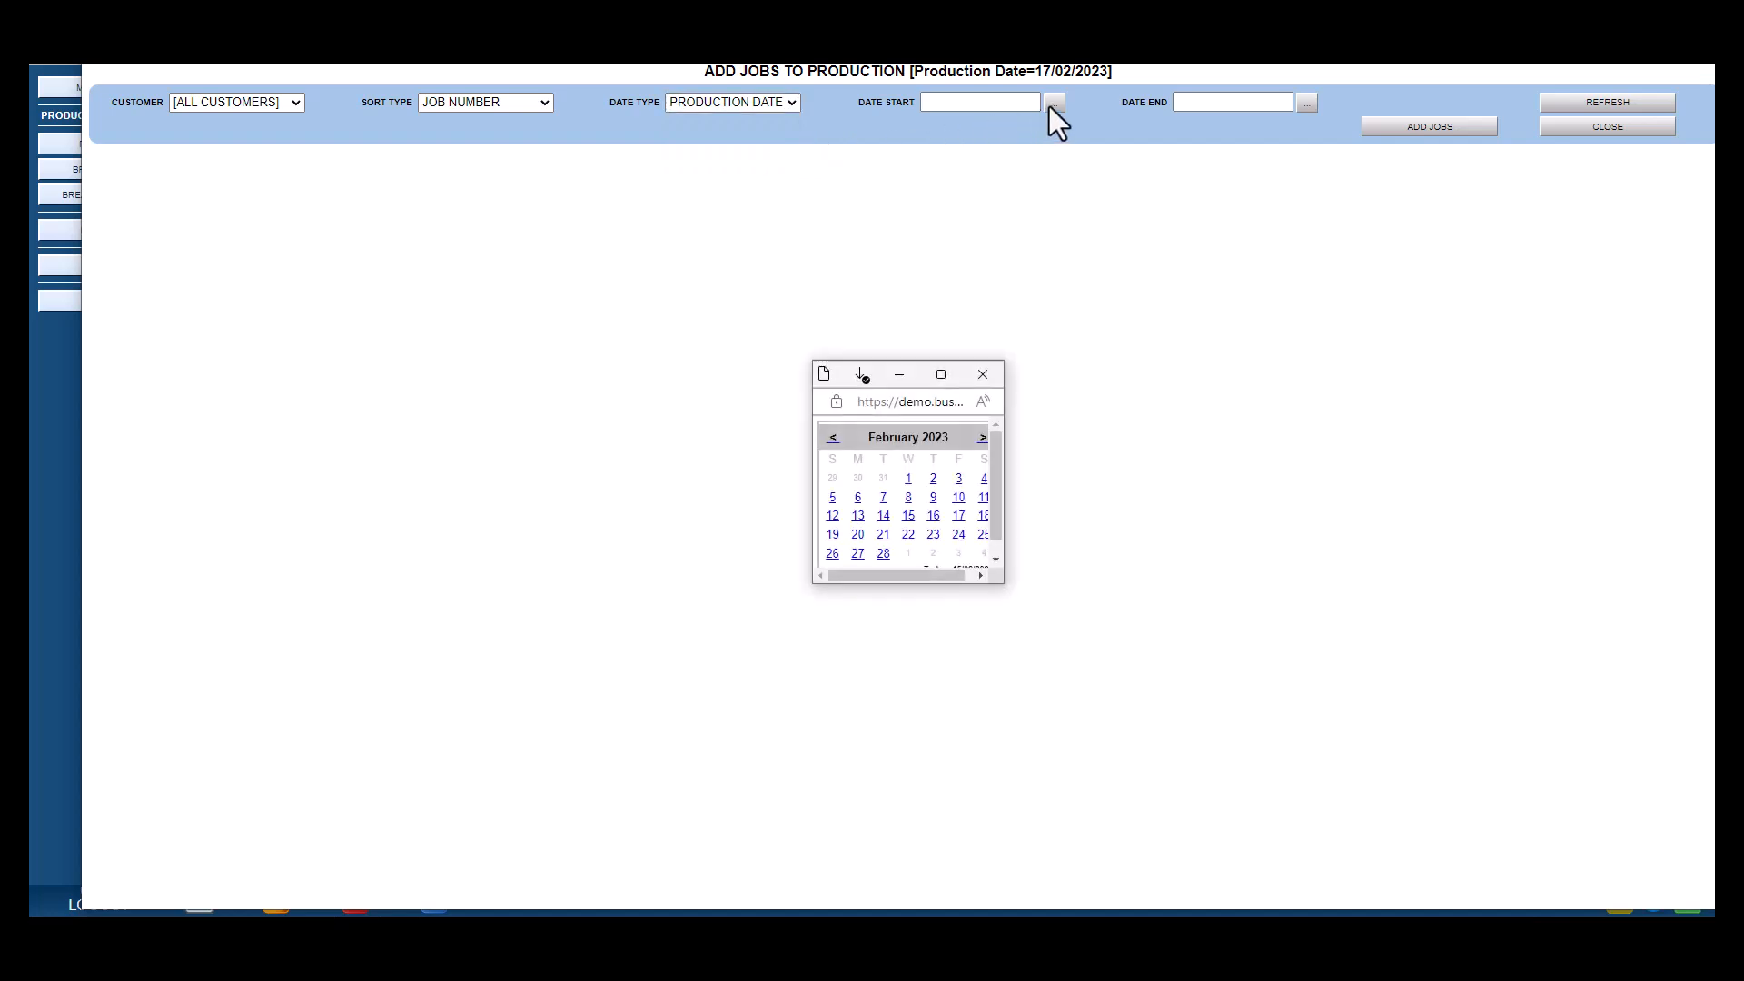
pyautogui.click(857, 515)
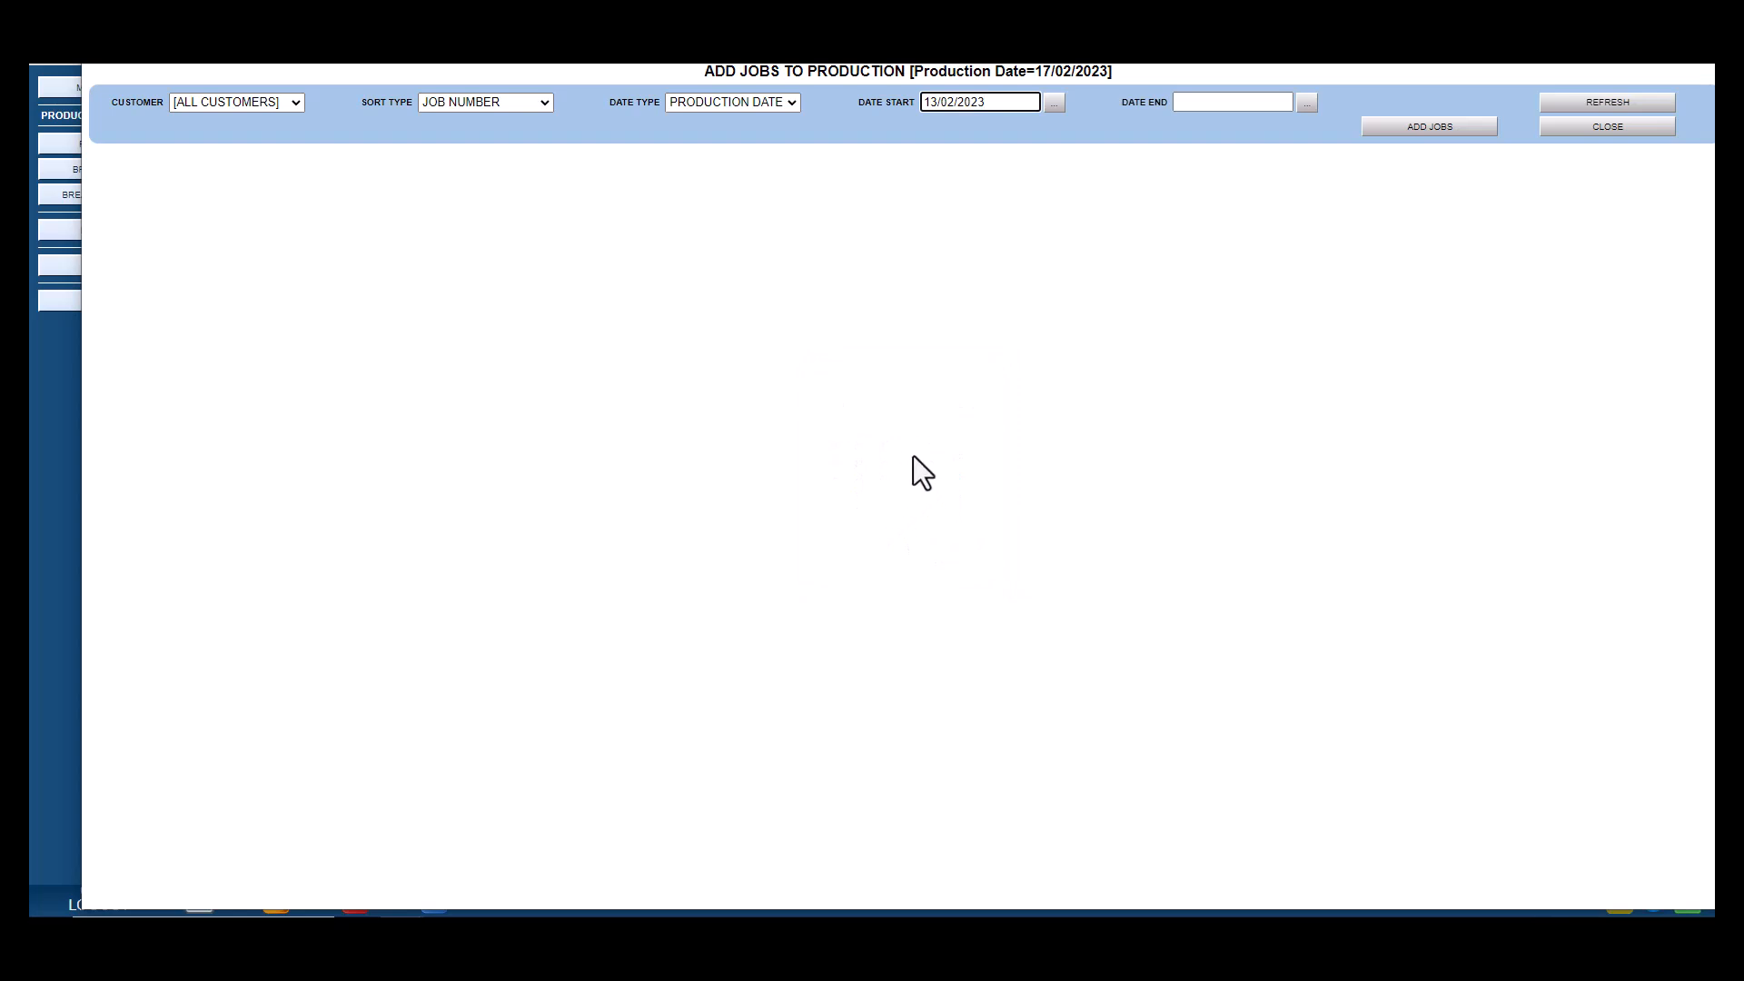
pyautogui.click(1305, 102)
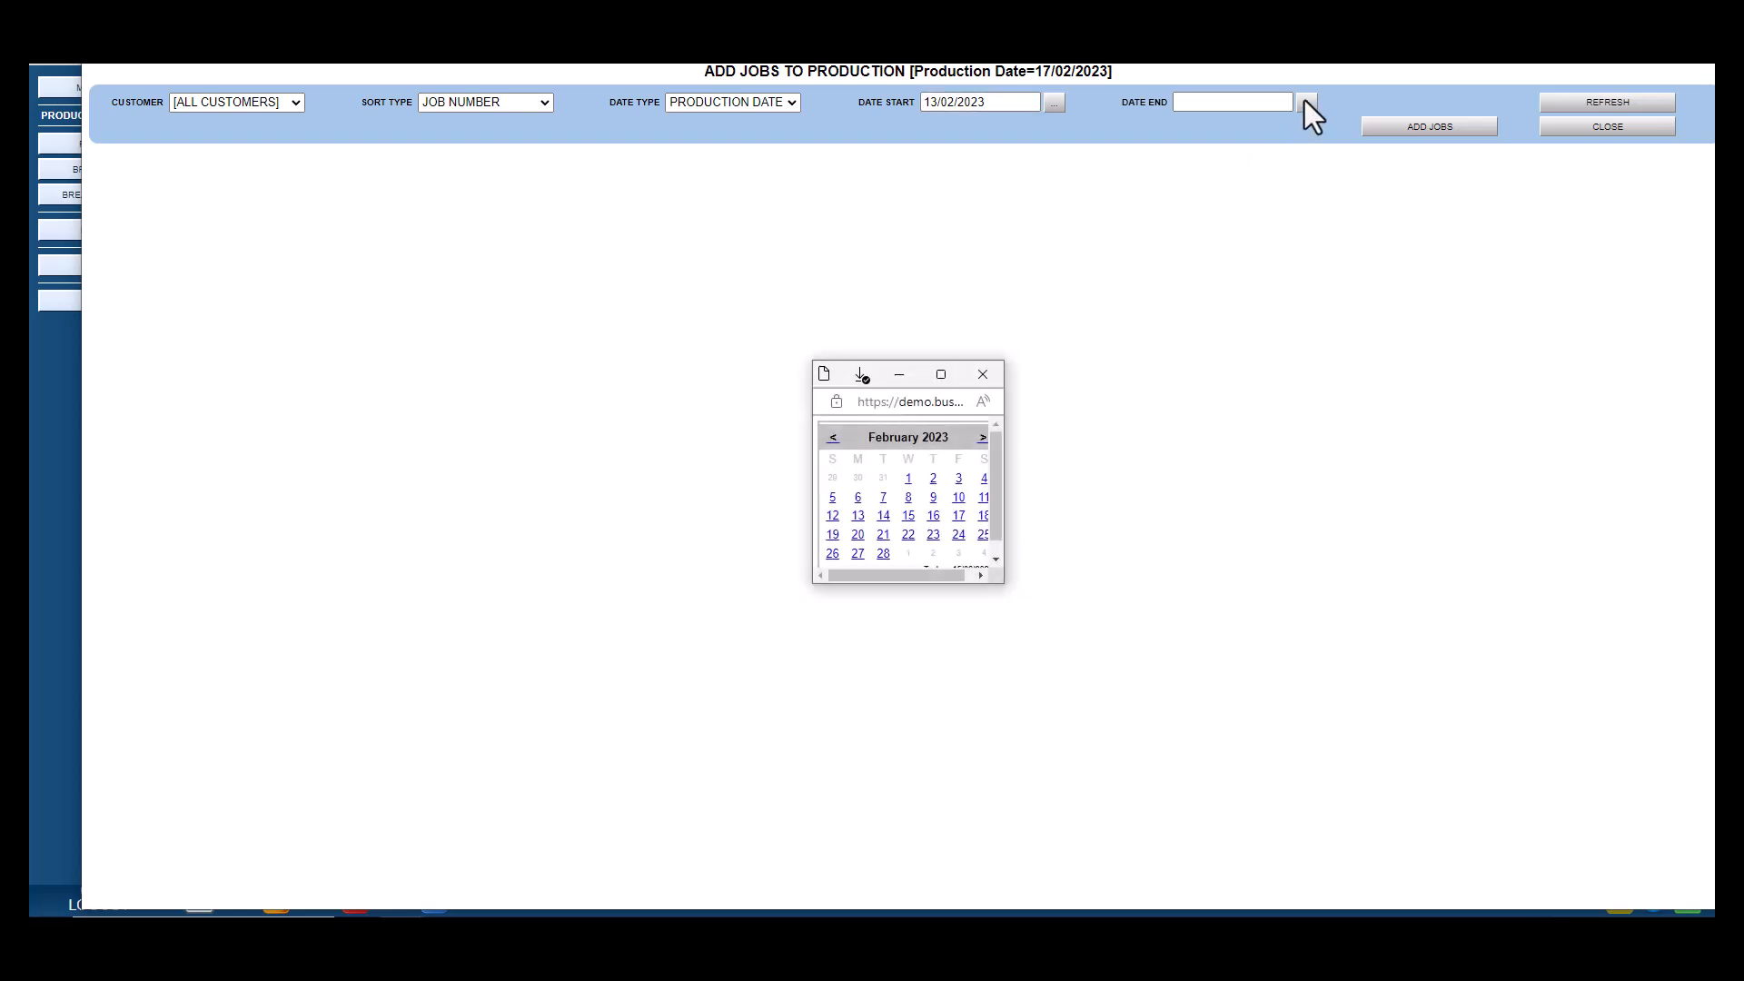
pyautogui.click(909, 515)
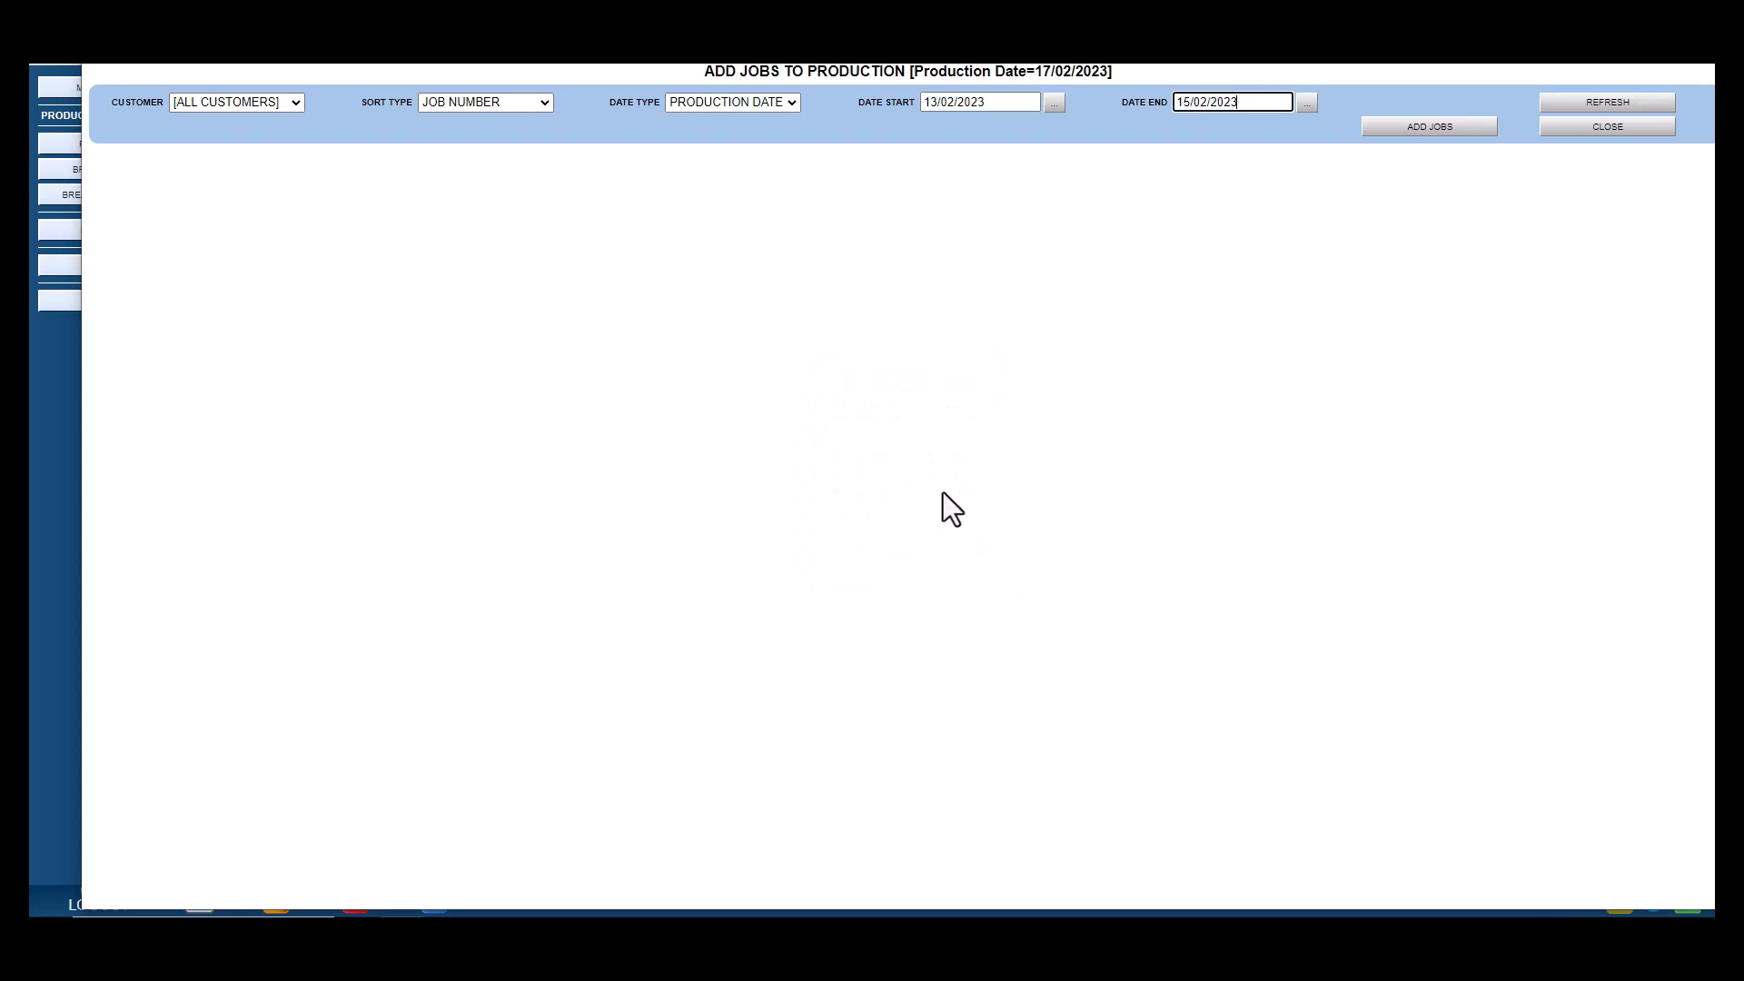
pyautogui.click(1559, 98)
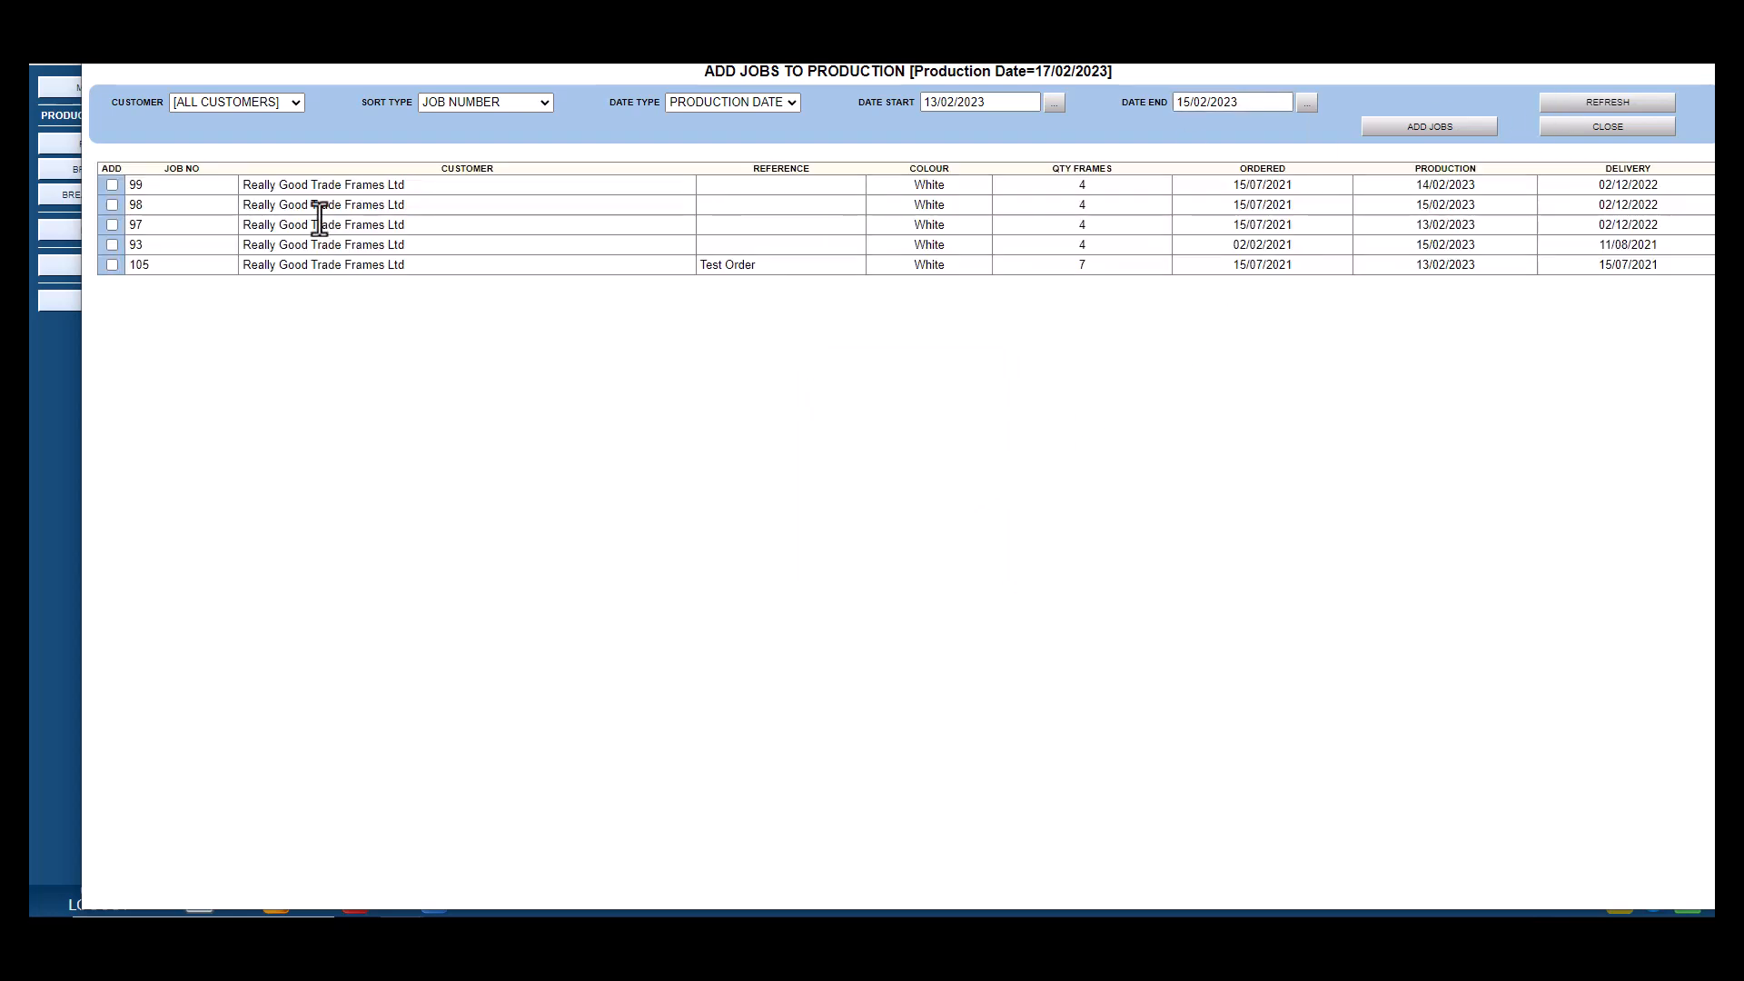
# Step: Add the job with production date 13/02/2023 and no reference to the 17/02/2023 production, and return to the planning view
pyautogui.click(112, 225)
pyautogui.click(1397, 127)
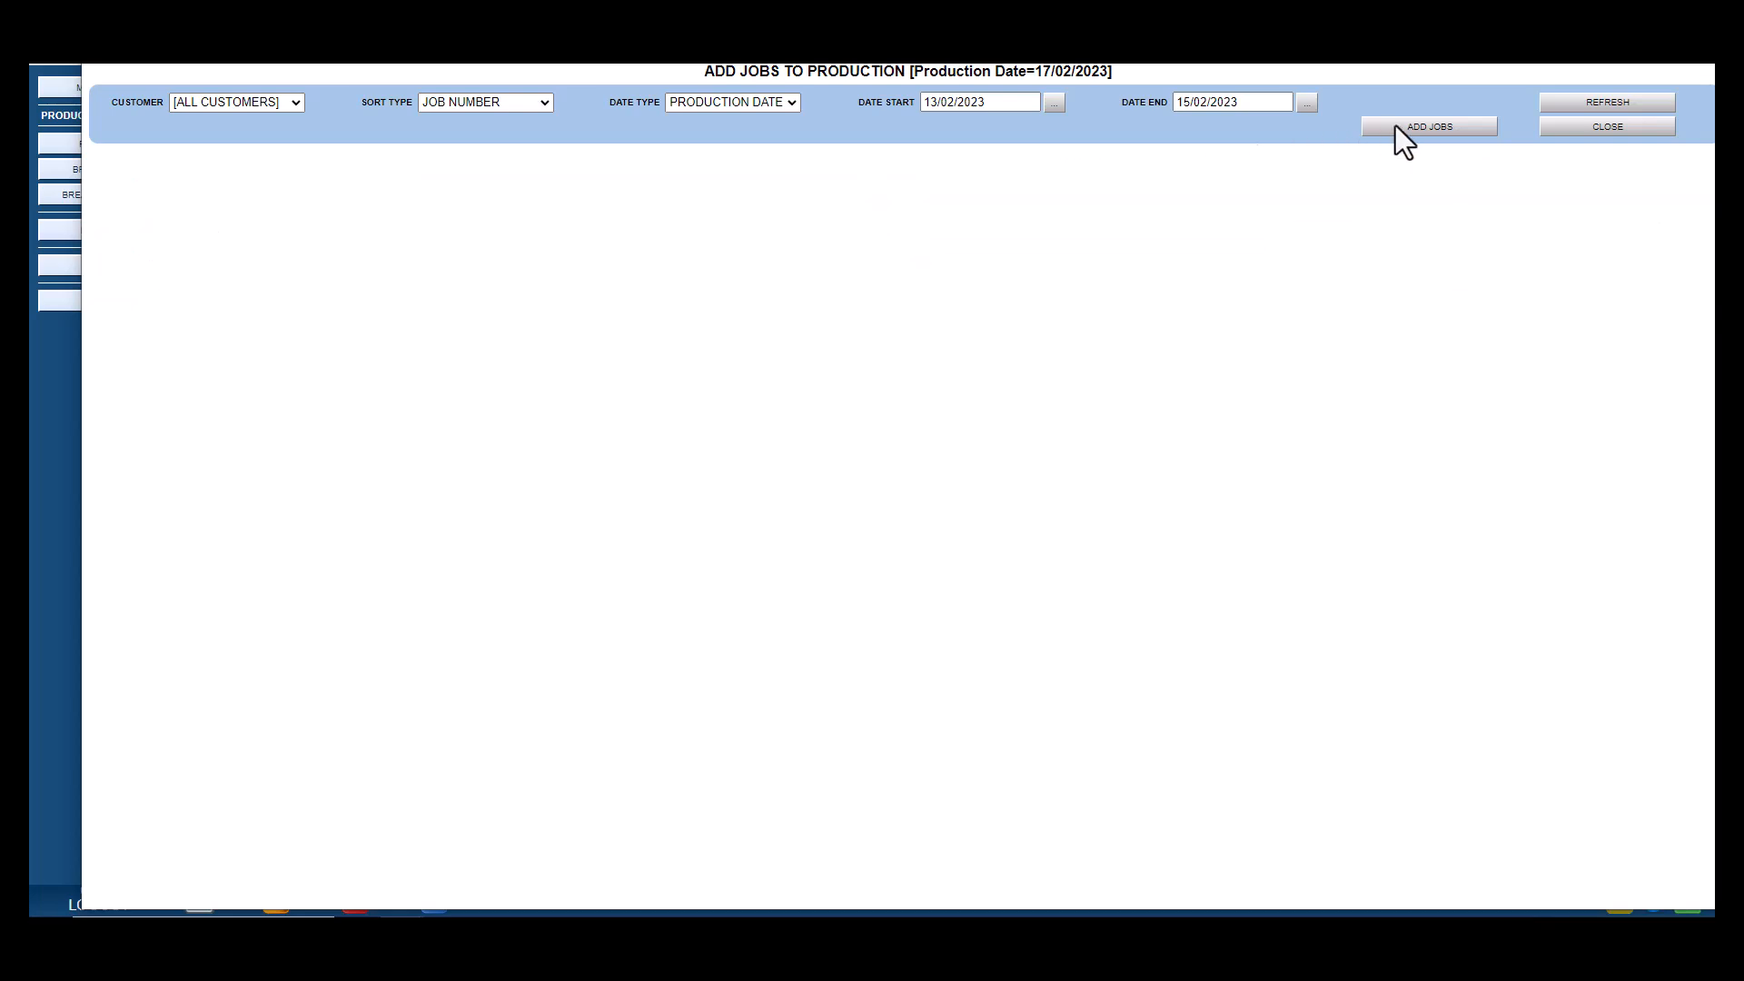
pyautogui.click(1599, 126)
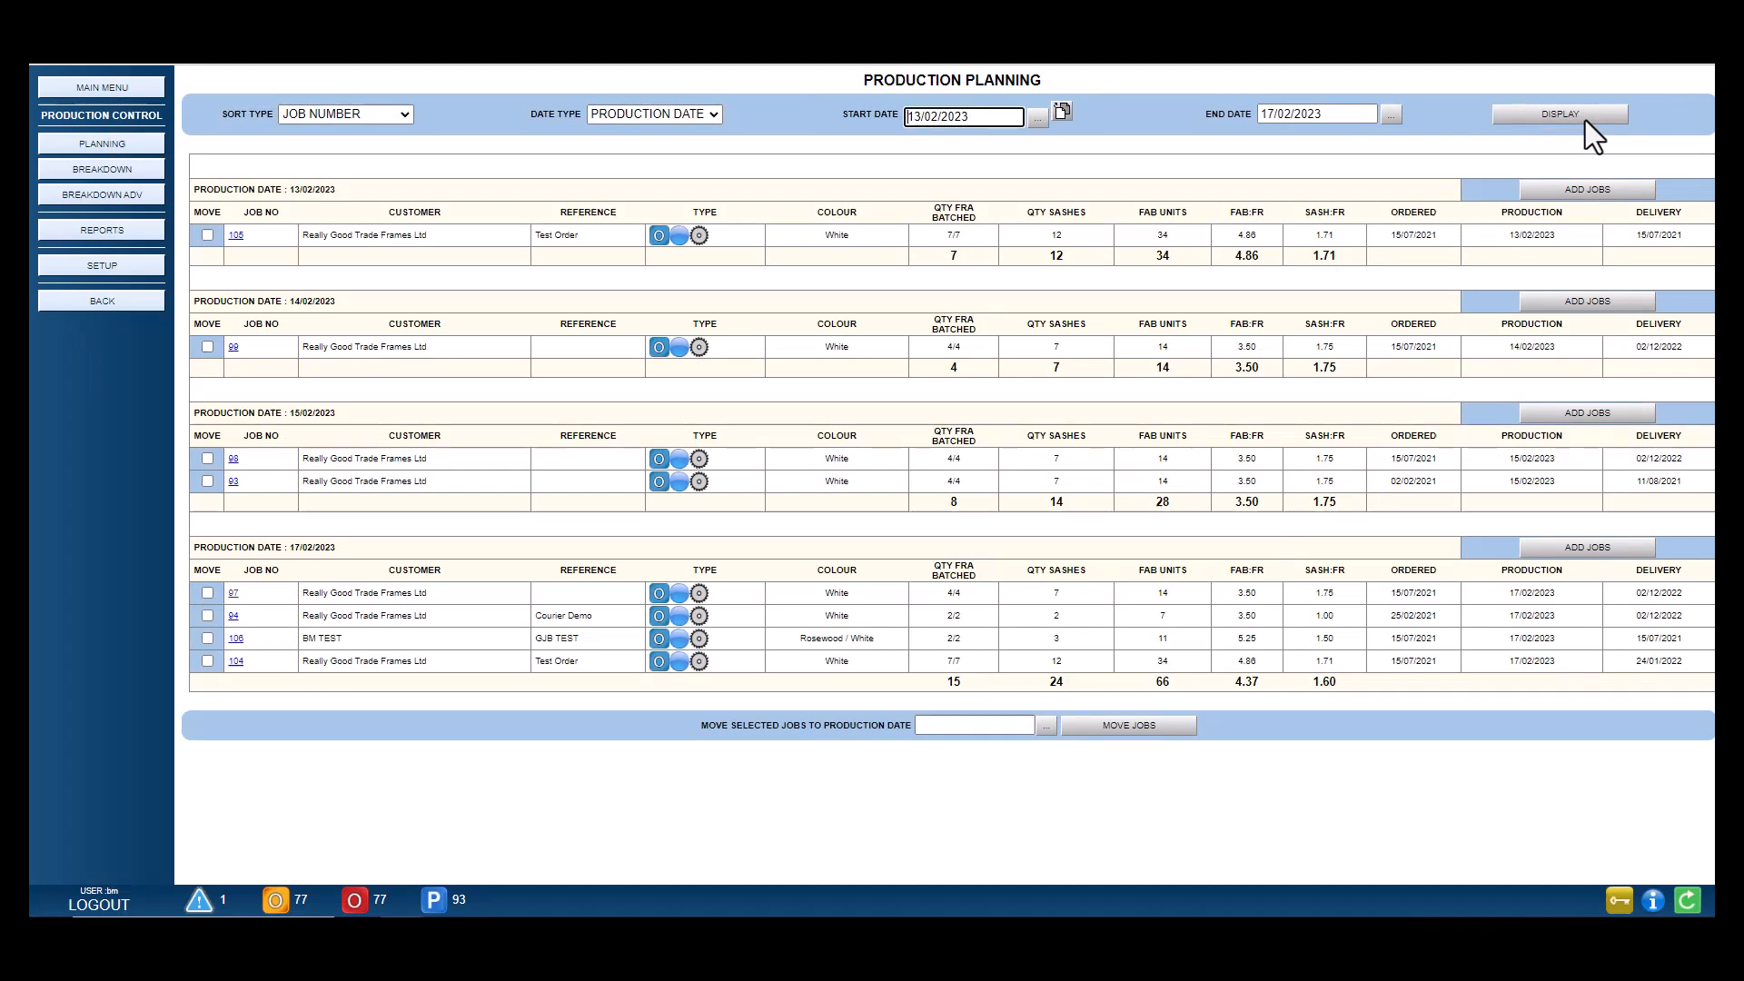
# Step: Open the production breakdown and show its capacity overview from start date 13/02/2023
pyautogui.click(154, 176)
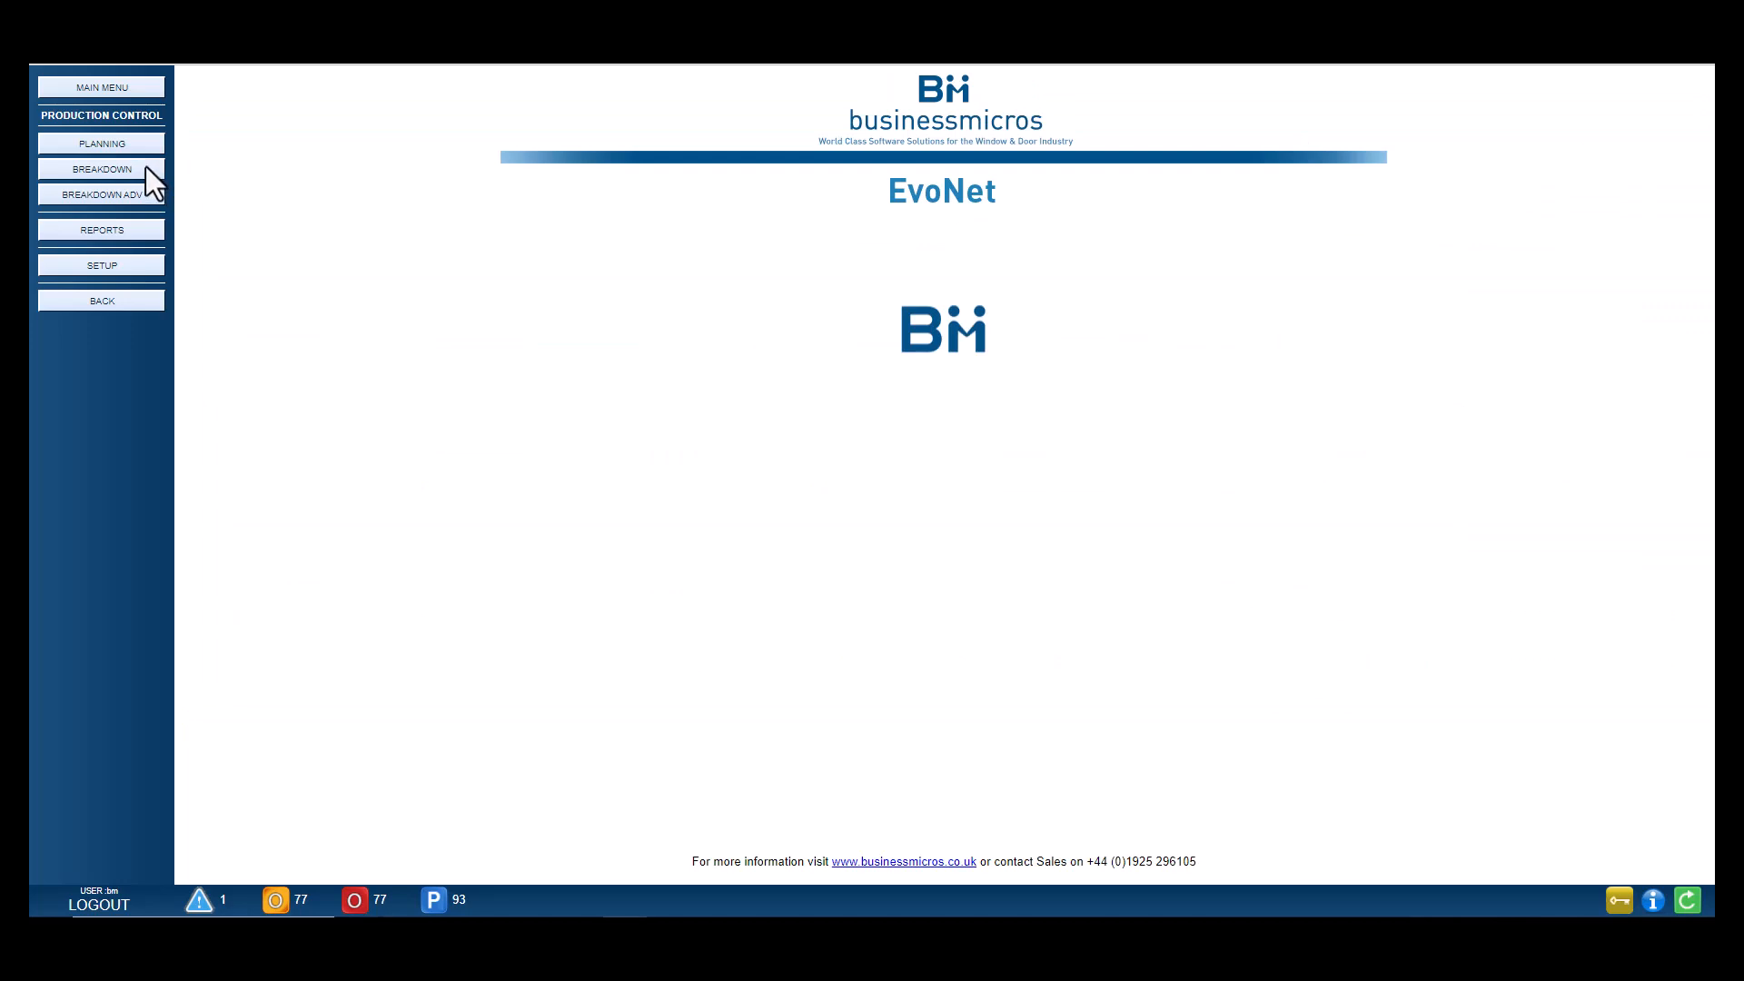
pyautogui.click(146, 167)
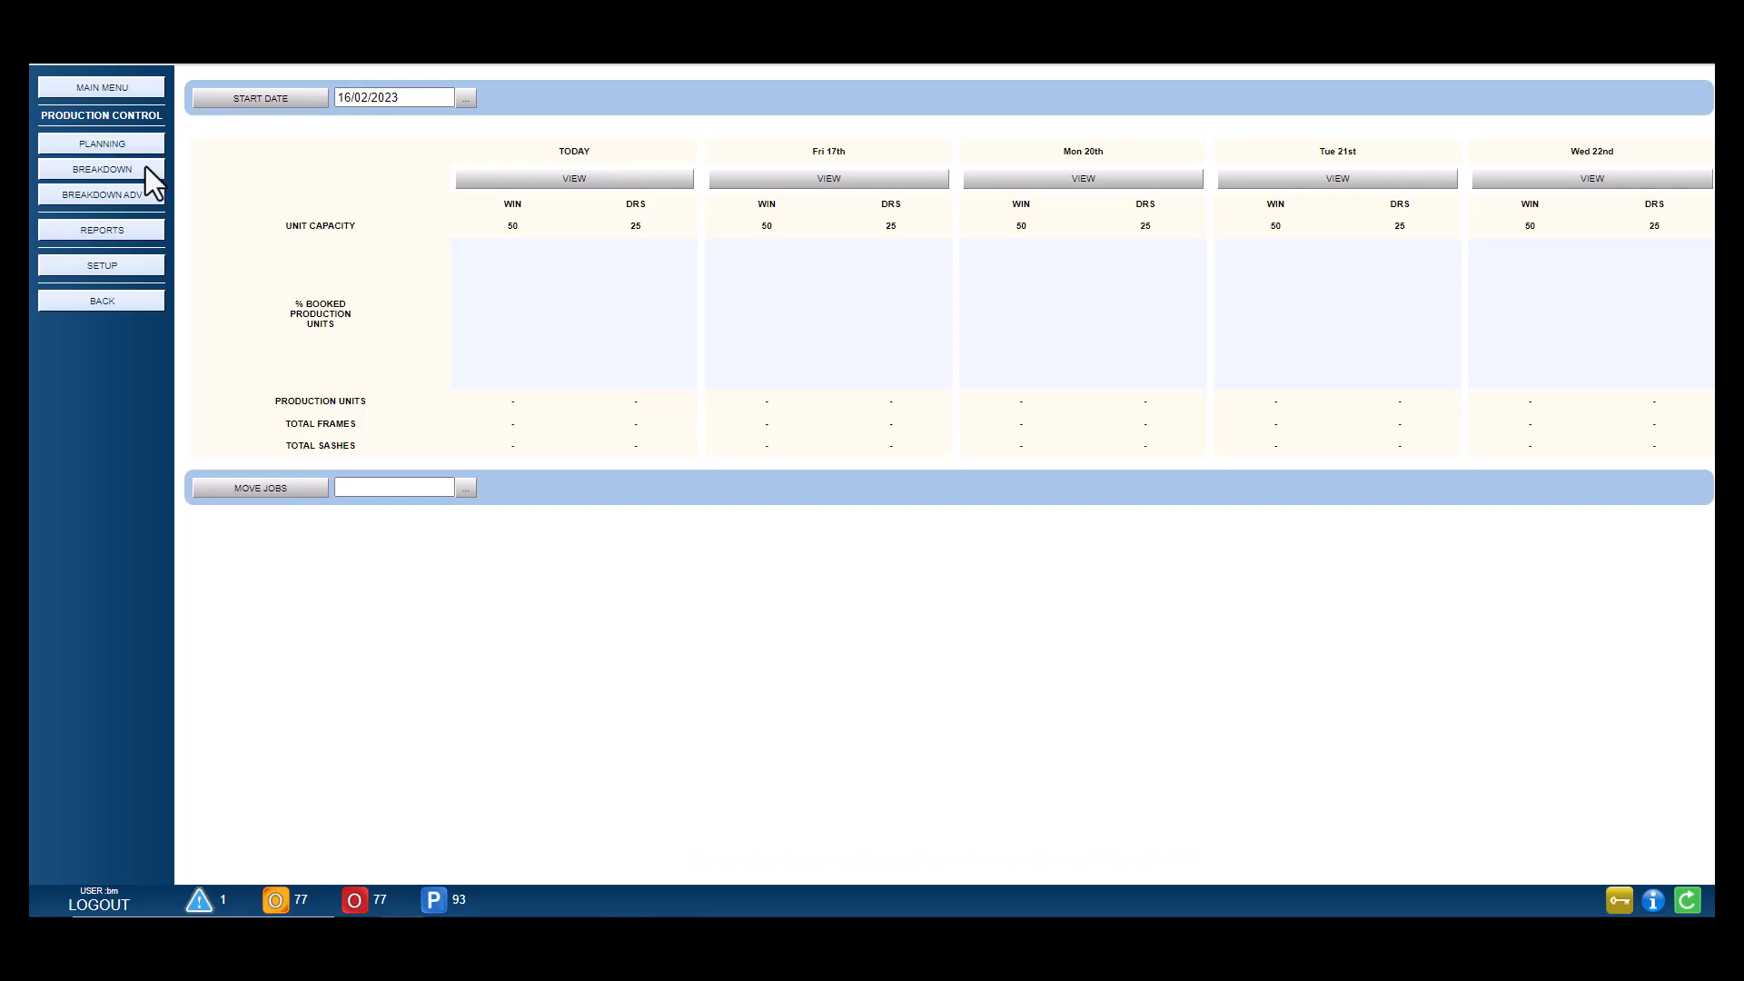
pyautogui.click(465, 106)
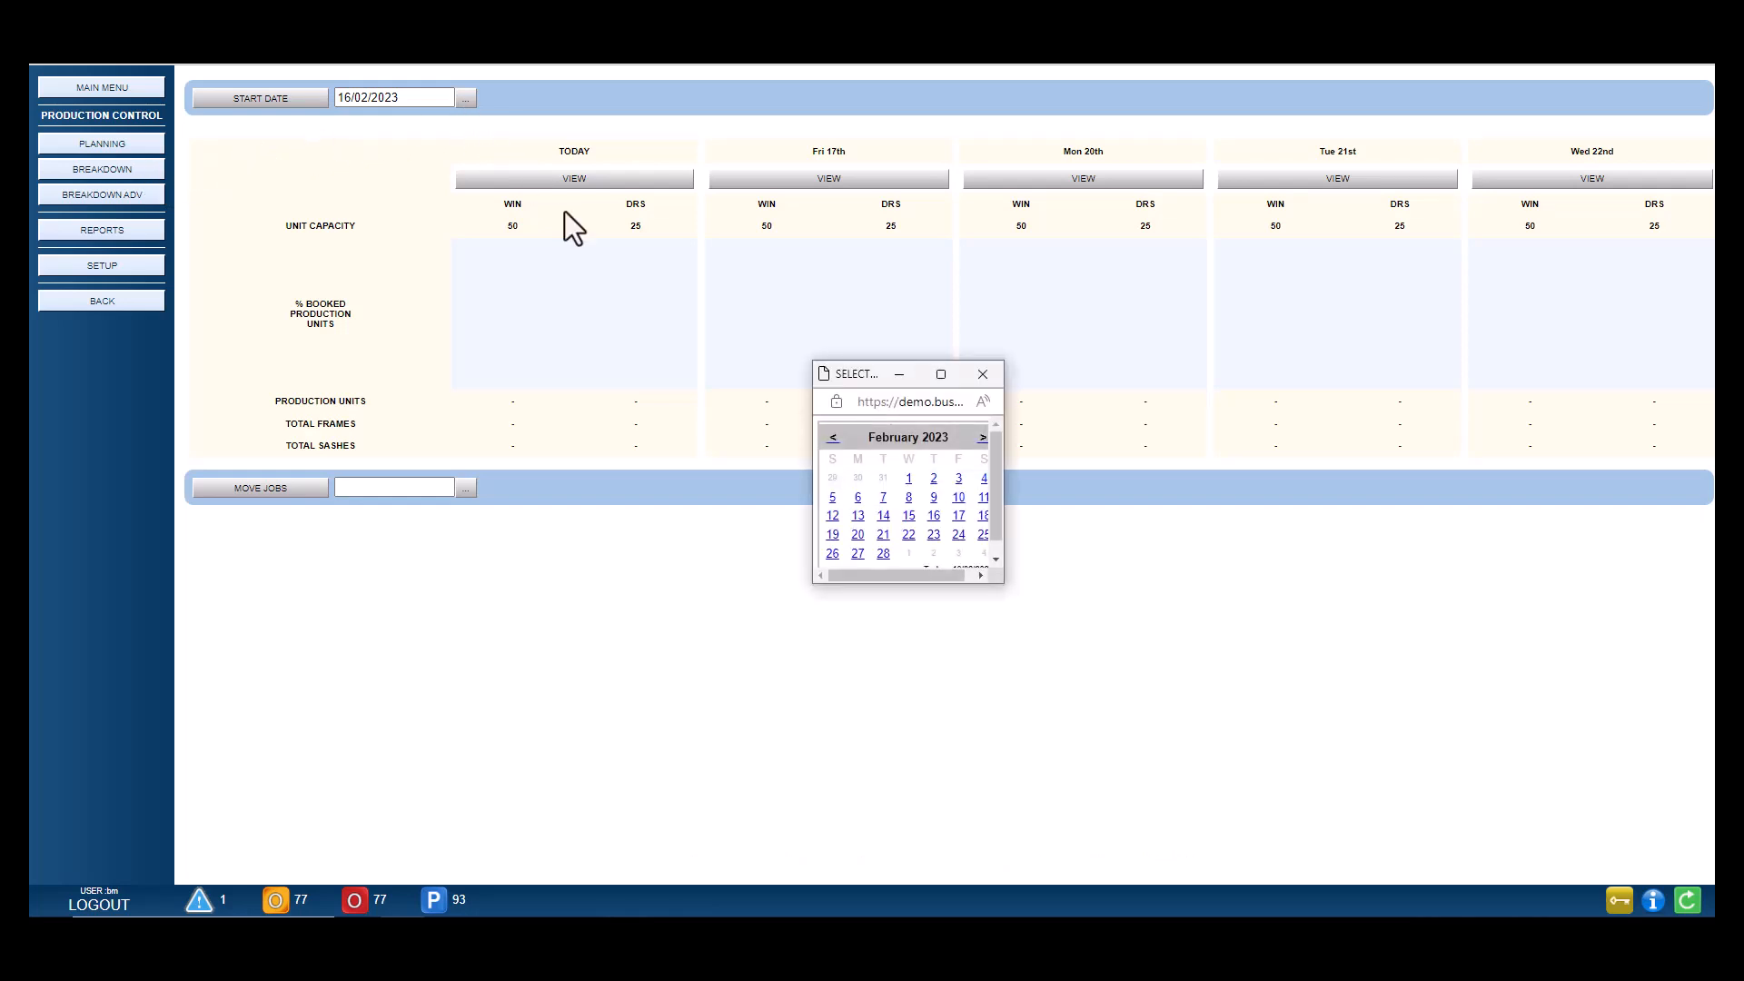
pyautogui.click(858, 516)
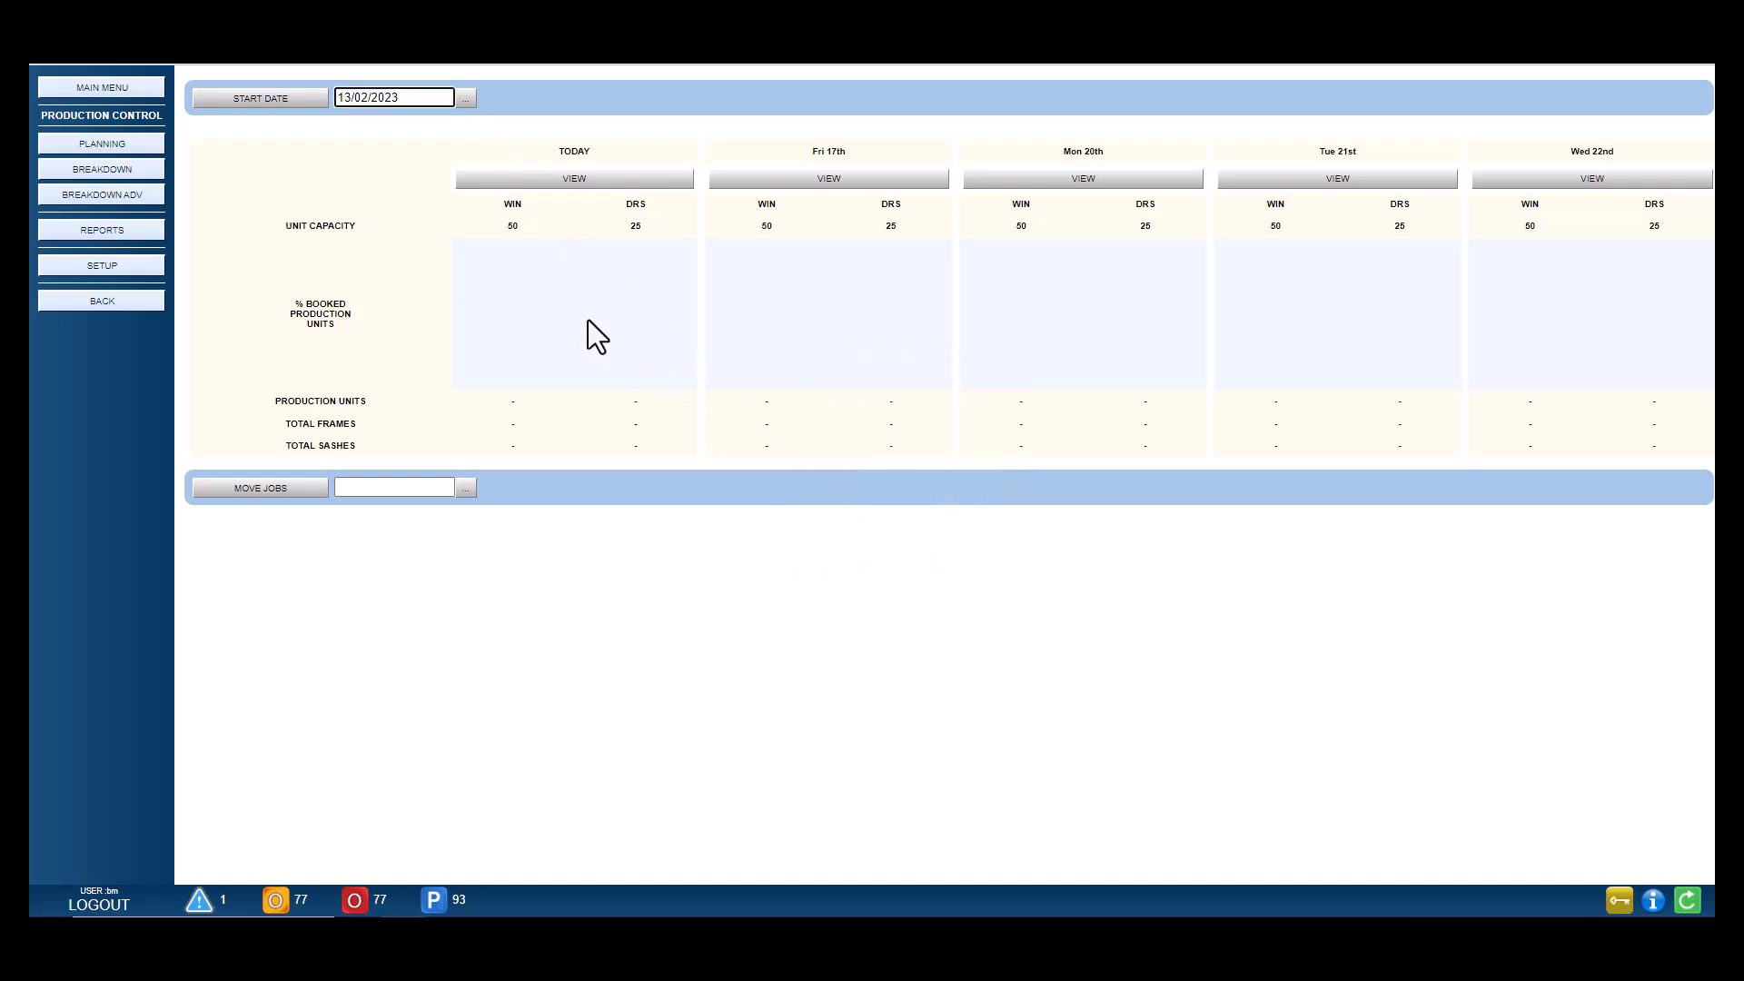
pyautogui.click(277, 91)
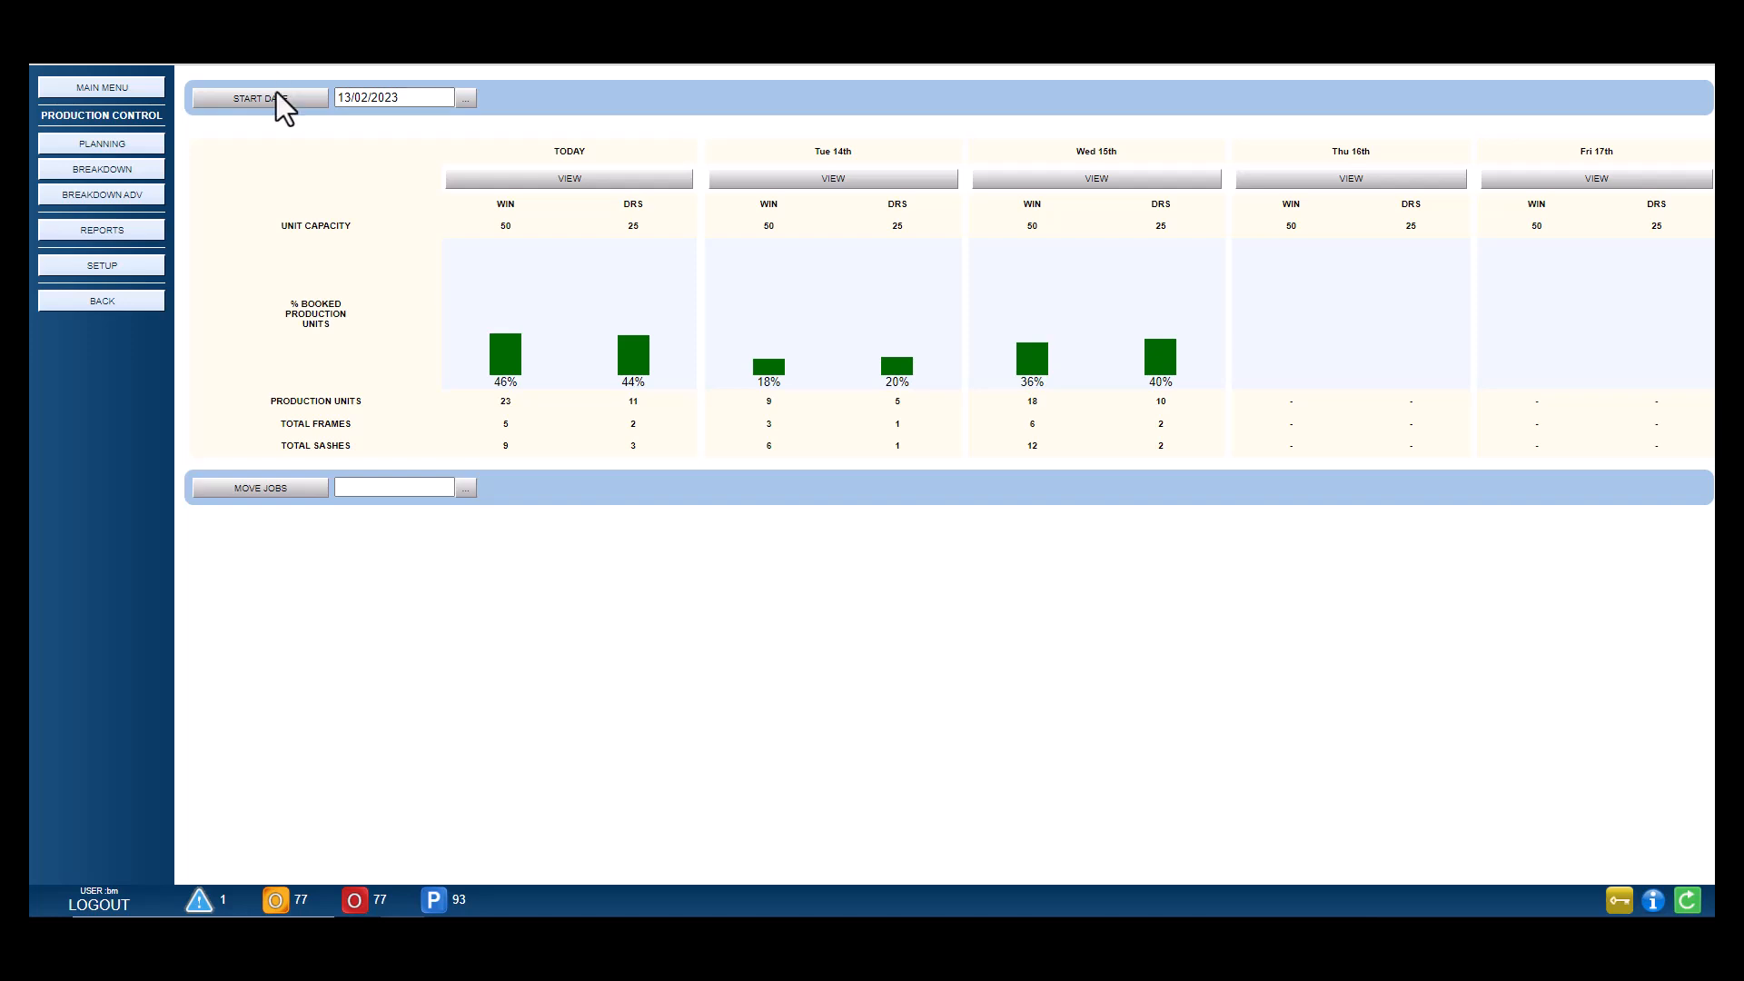
# Step: View the jobs for Wed 15th and move the one with delivery date 11/08/2021 to 14/02/2023
pyautogui.click(1000, 182)
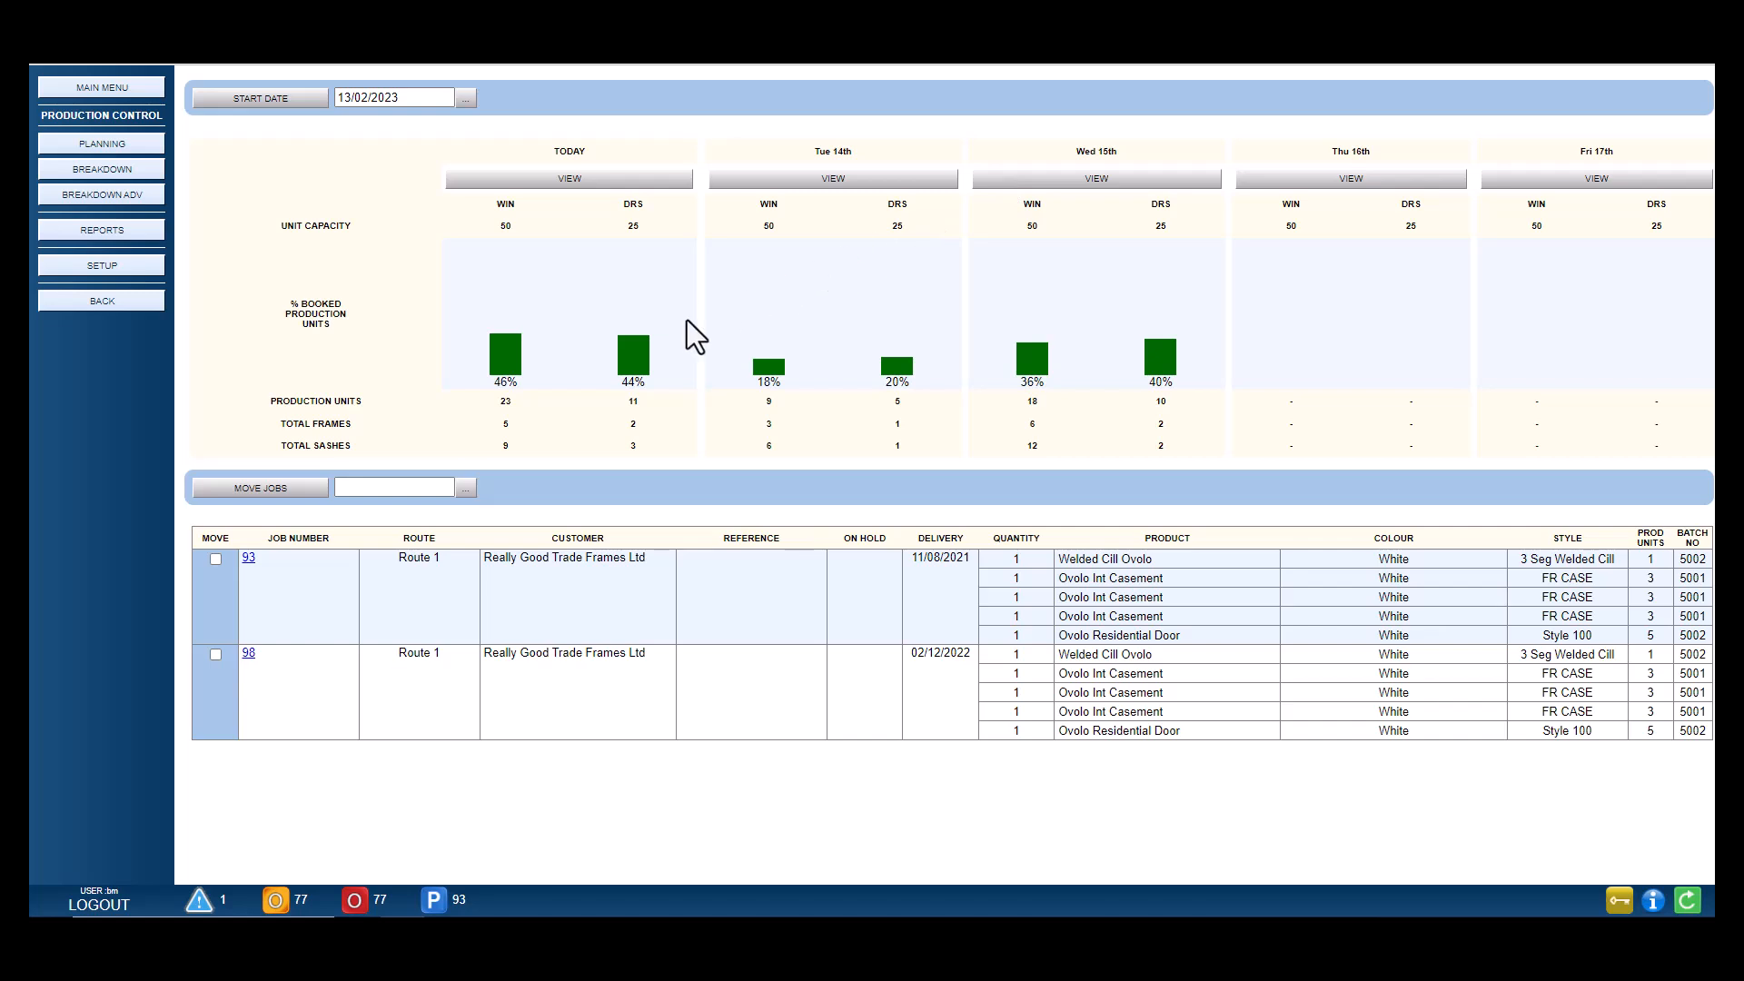
pyautogui.click(214, 558)
pyautogui.click(465, 494)
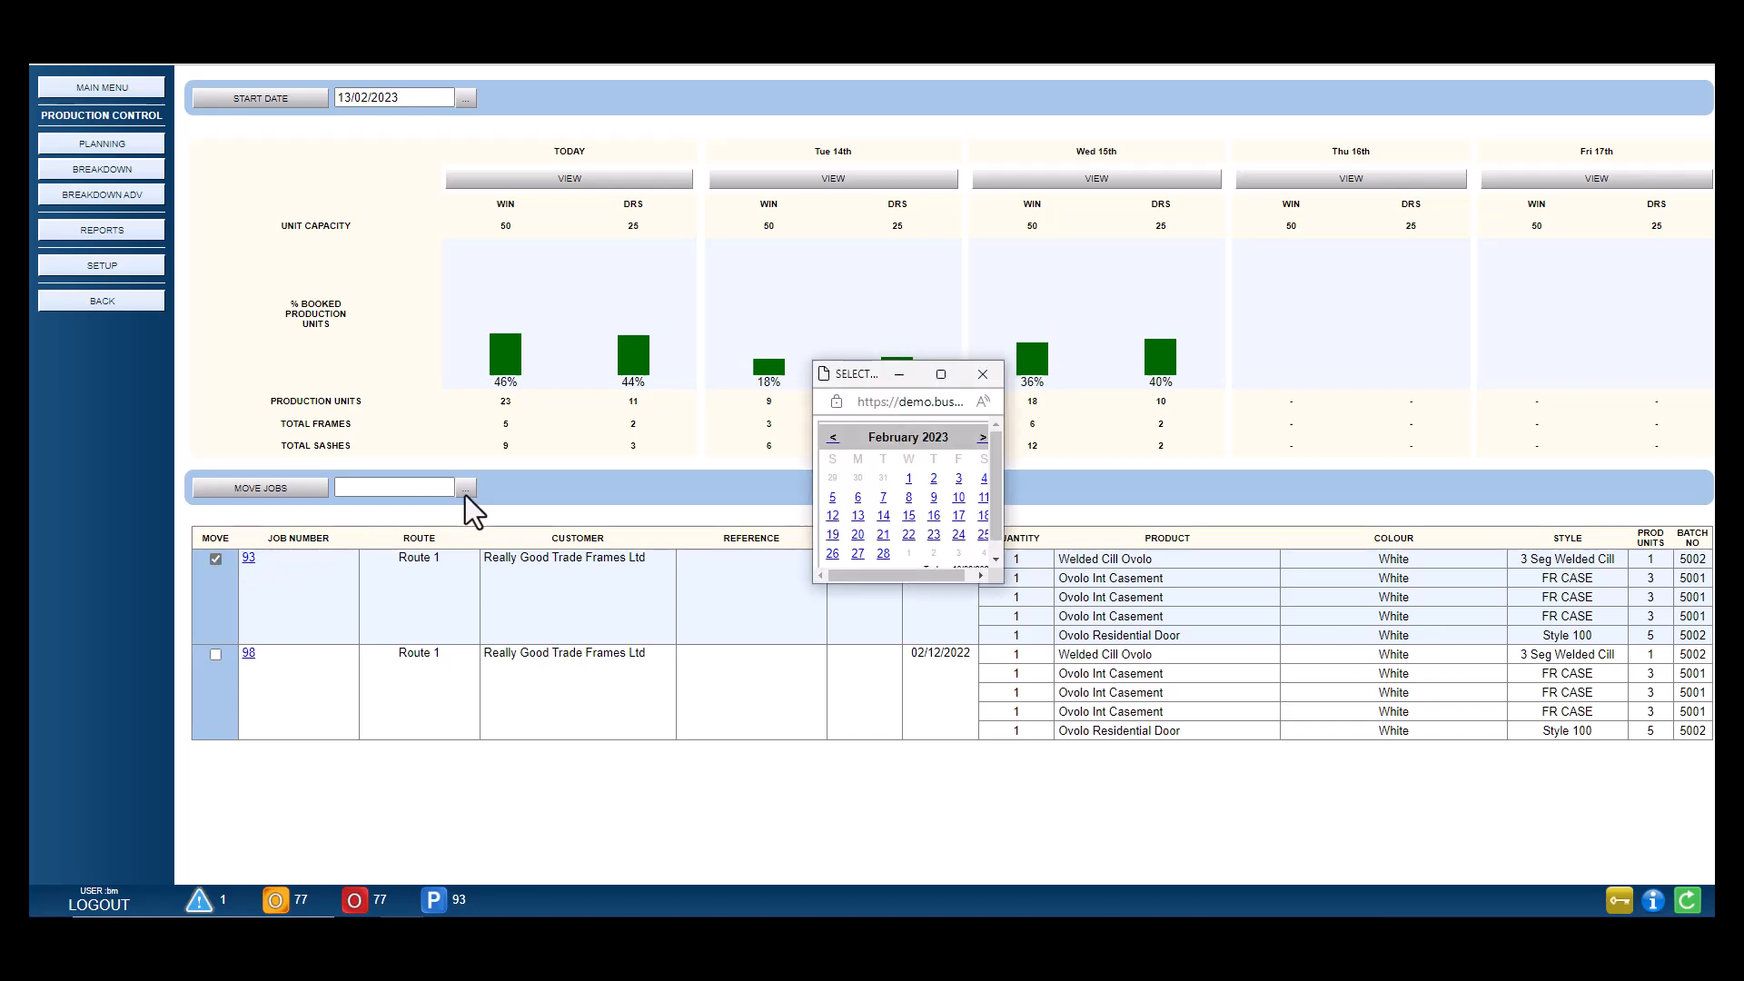
pyautogui.click(882, 516)
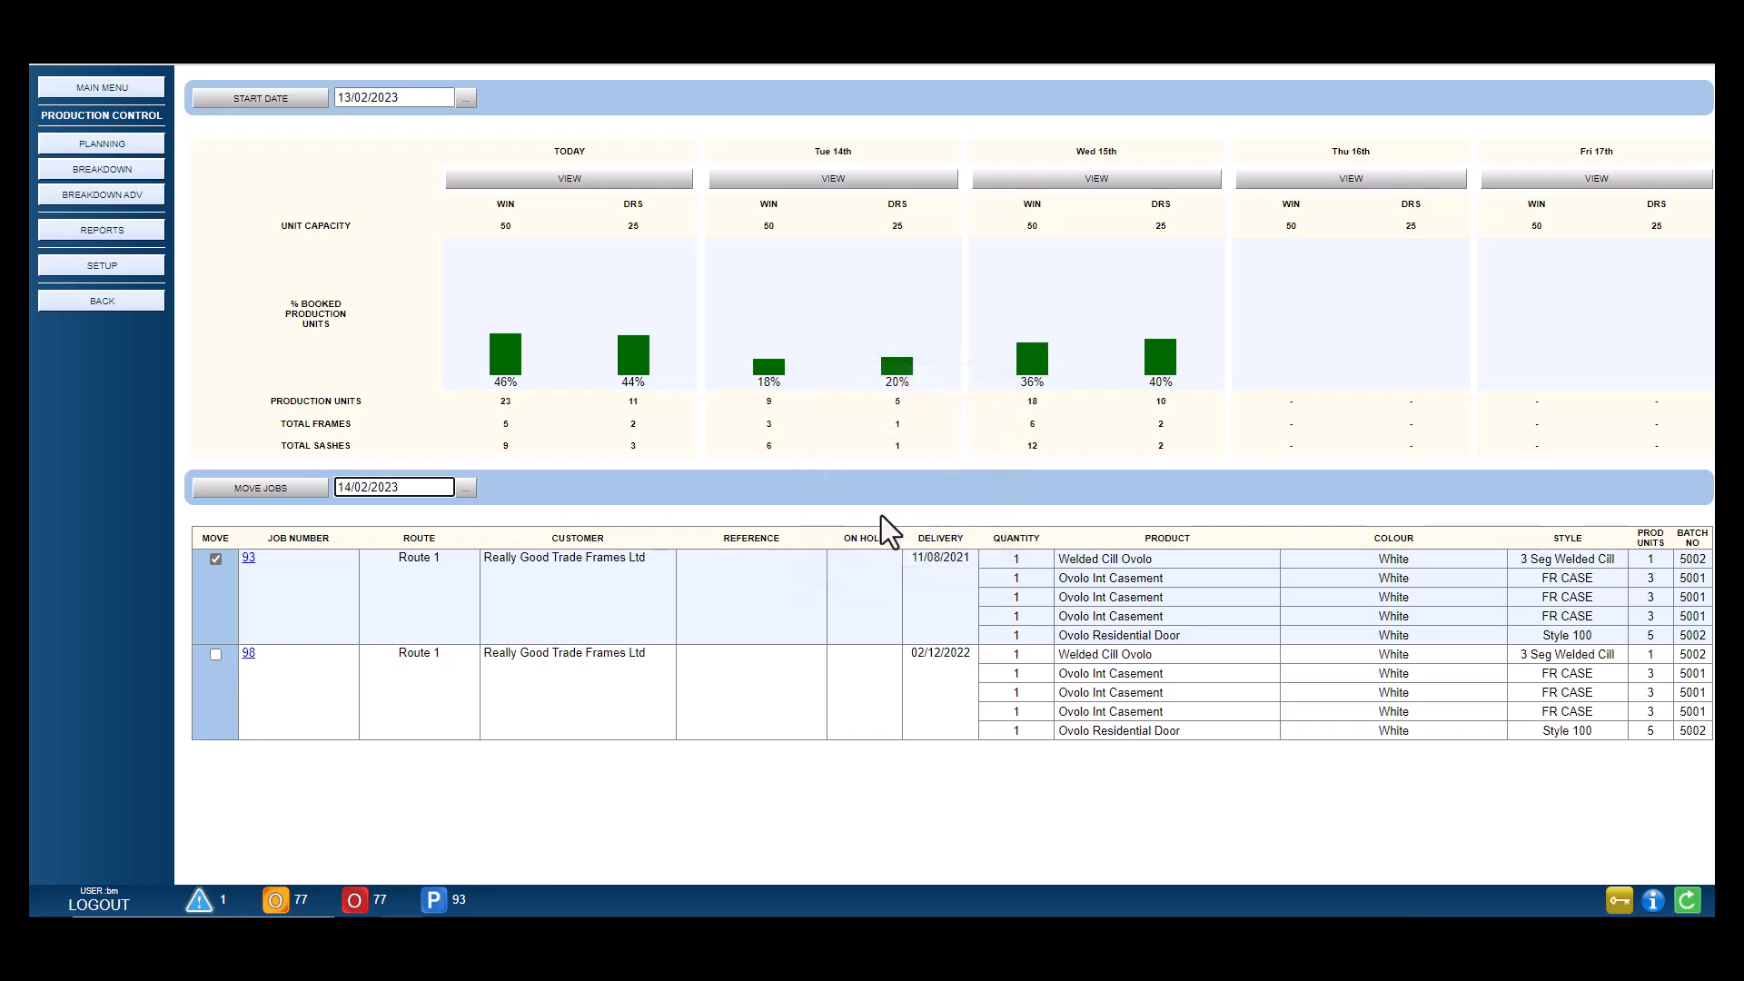
pyautogui.click(291, 484)
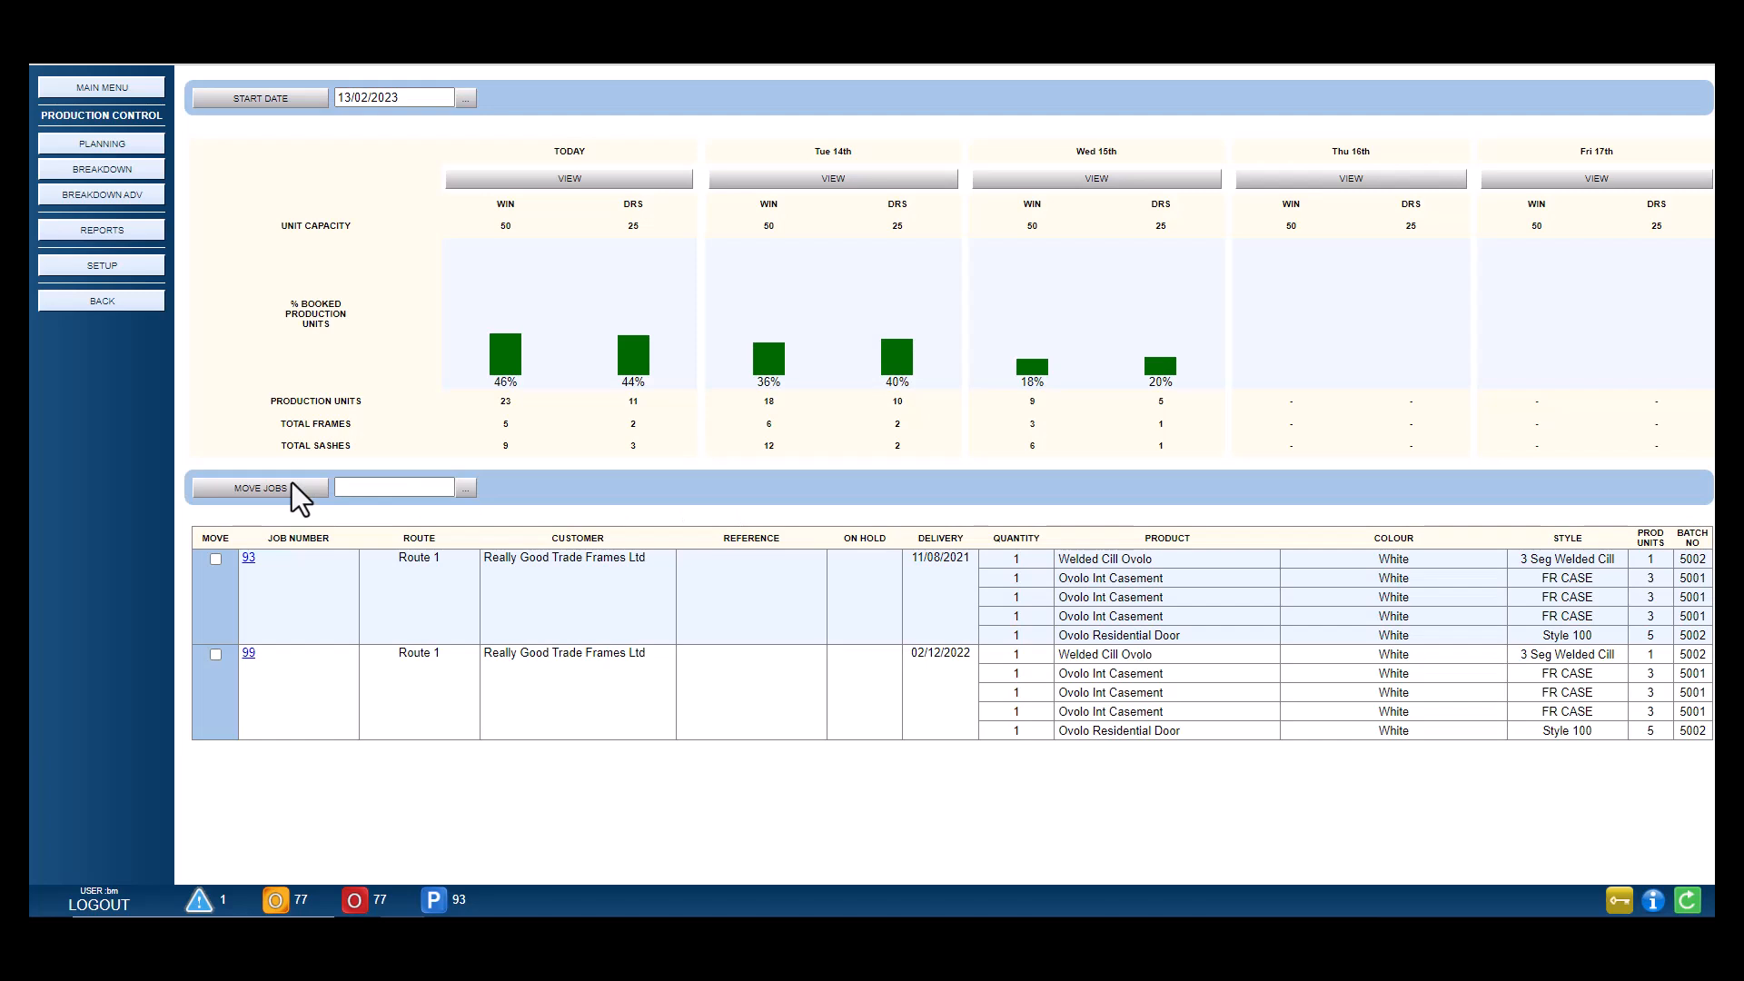
# Step: In the system setup's production rules, set the Windows production line's batch size to 30 frames per batch and update the rules
pyautogui.click(152, 300)
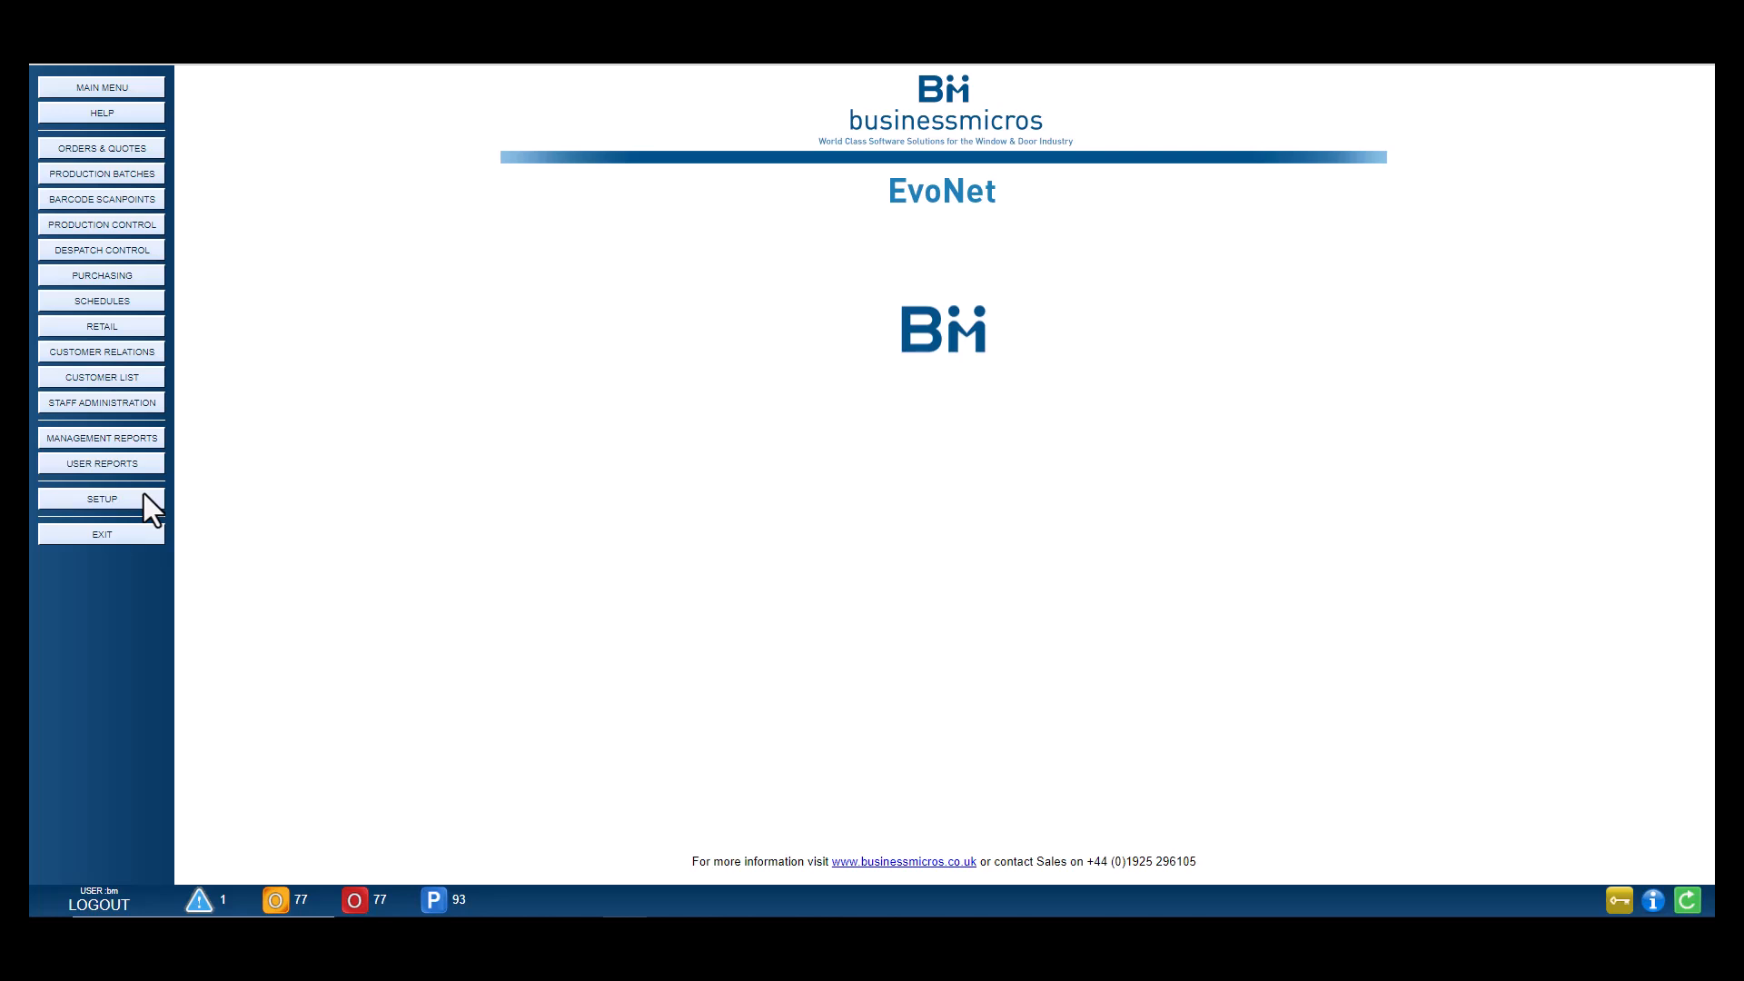
pyautogui.click(144, 497)
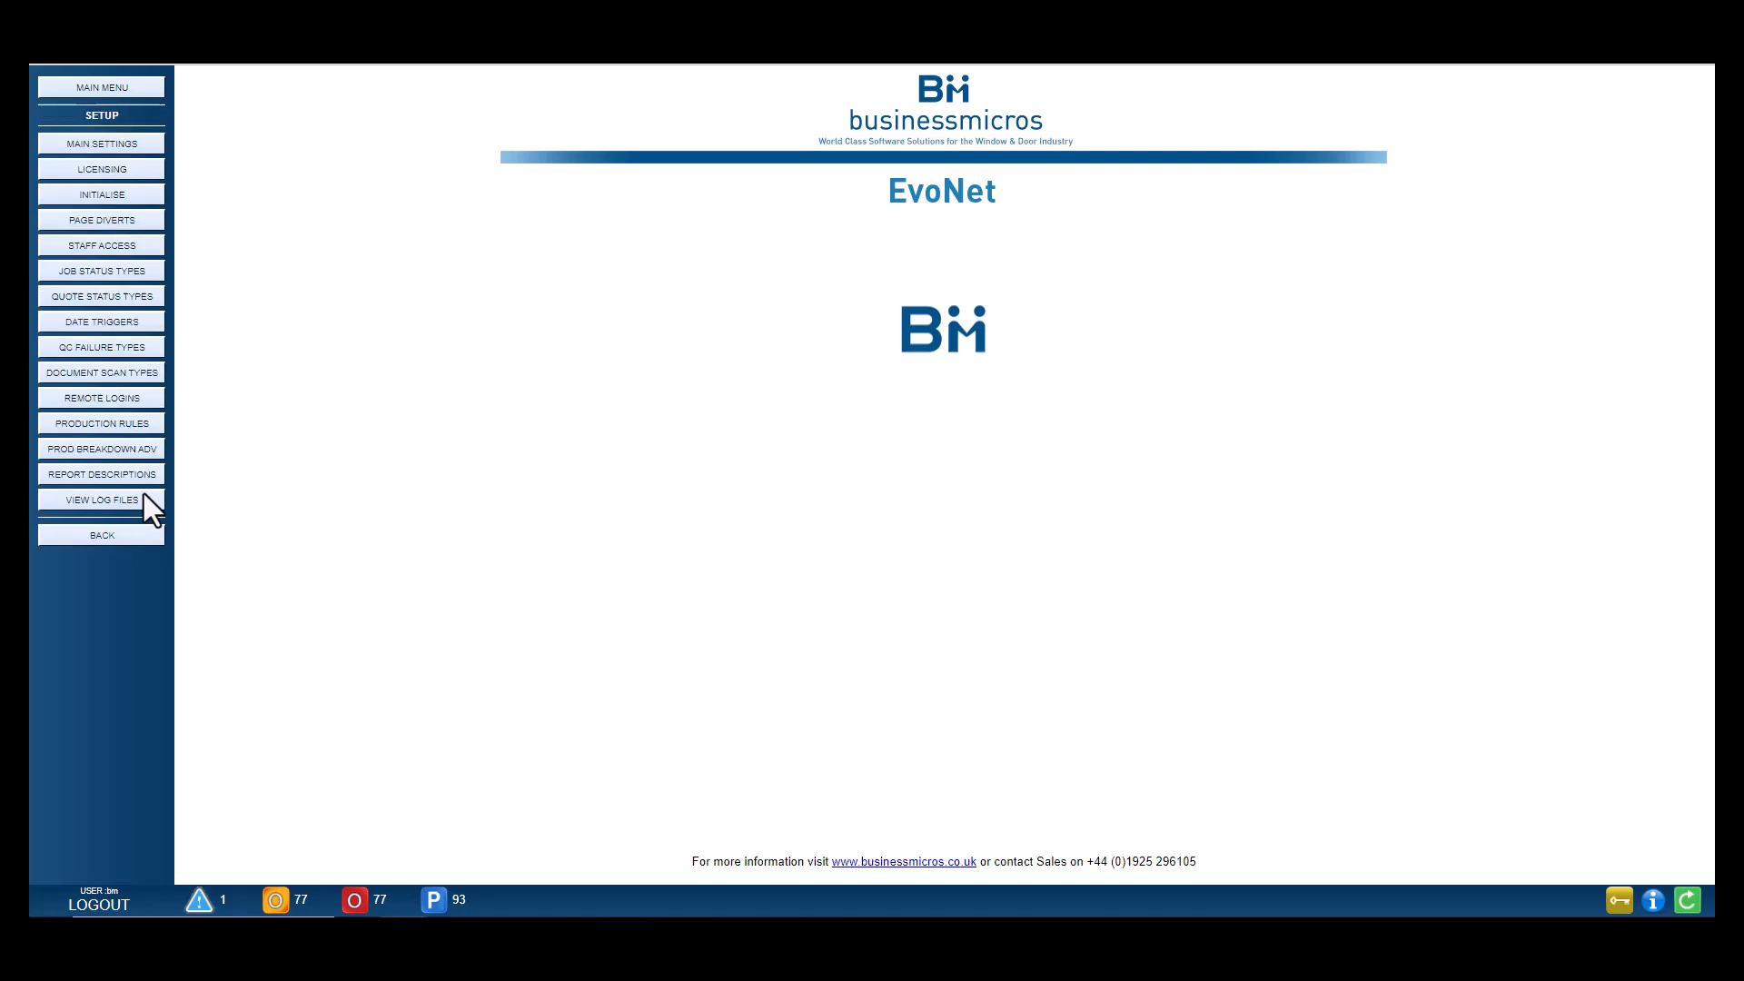
pyautogui.click(149, 424)
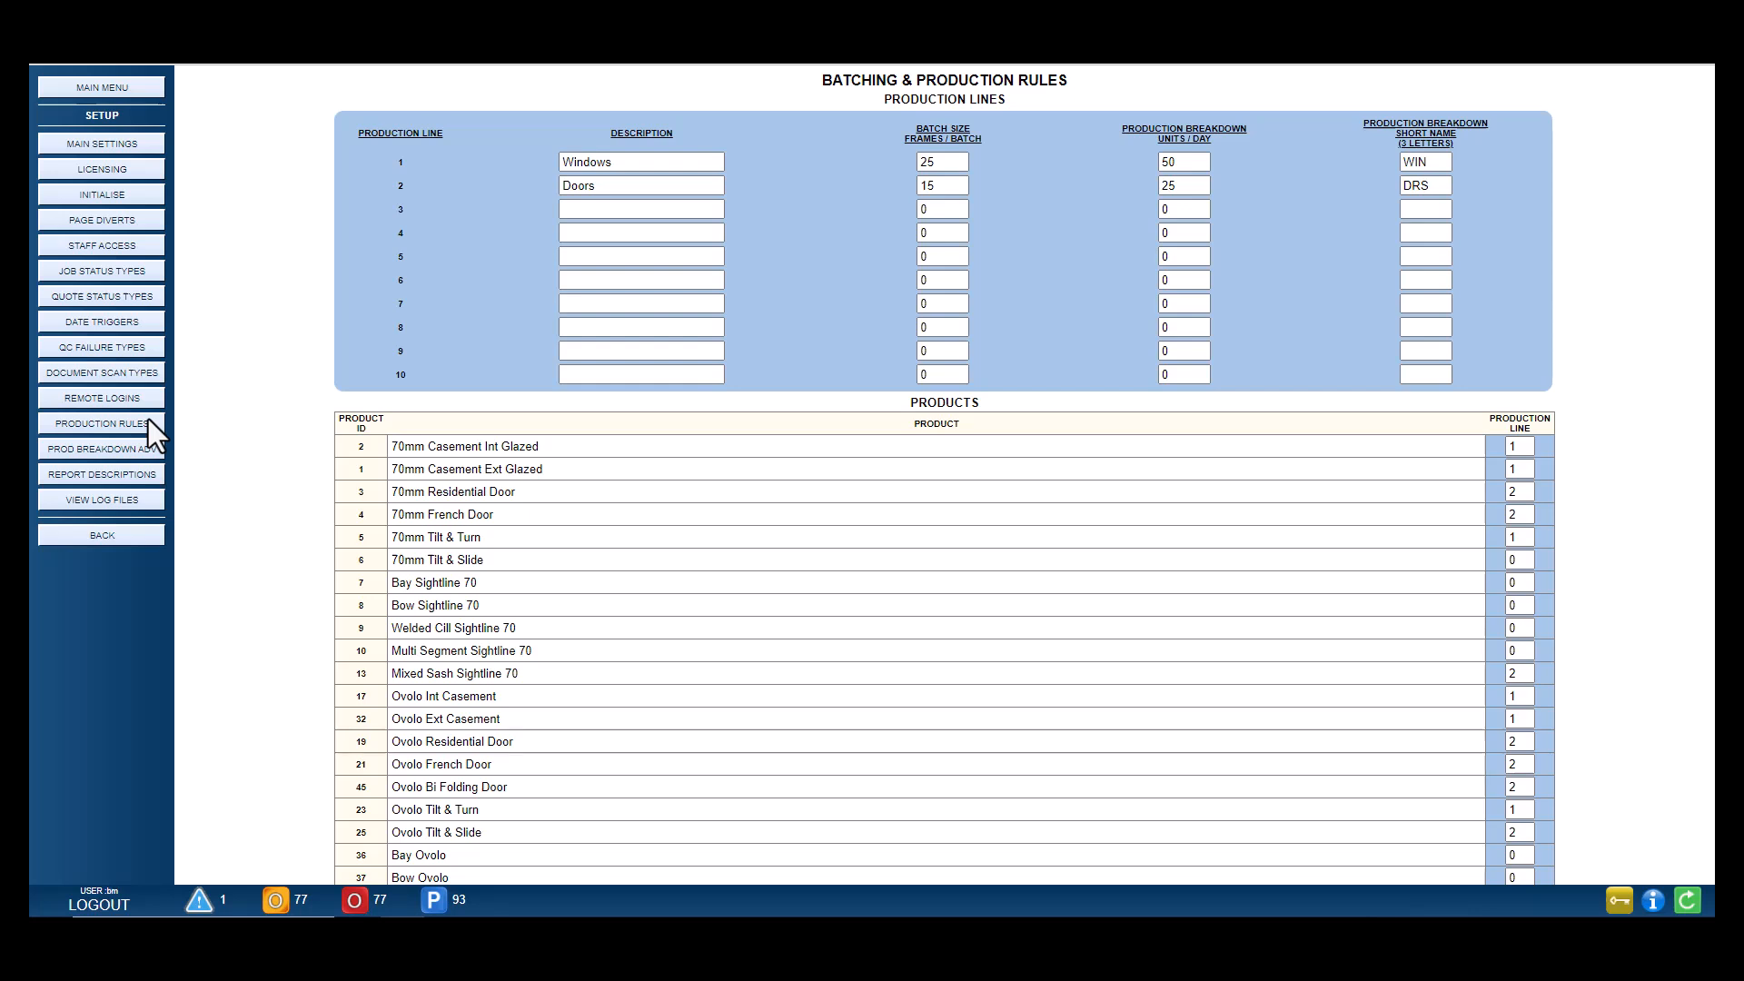
pyautogui.doubleClick(945, 163)
pyautogui.write('30')
pyautogui.scroll(-5, 1110, 352)
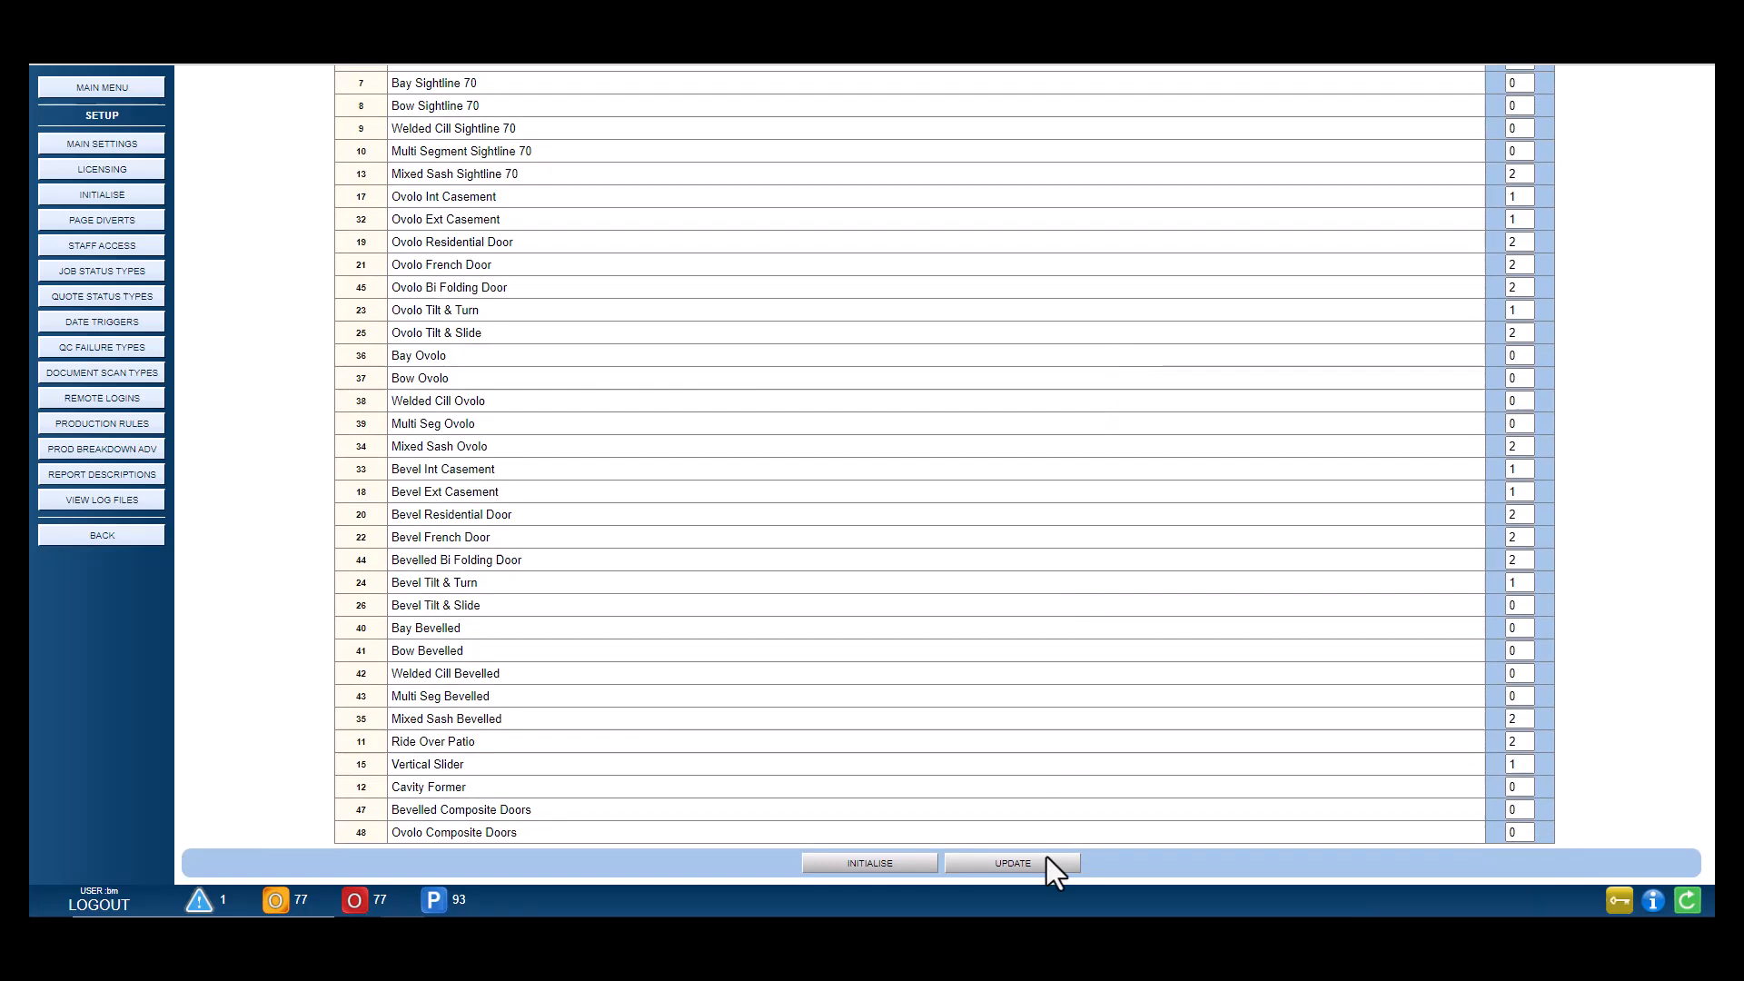
pyautogui.click(1013, 863)
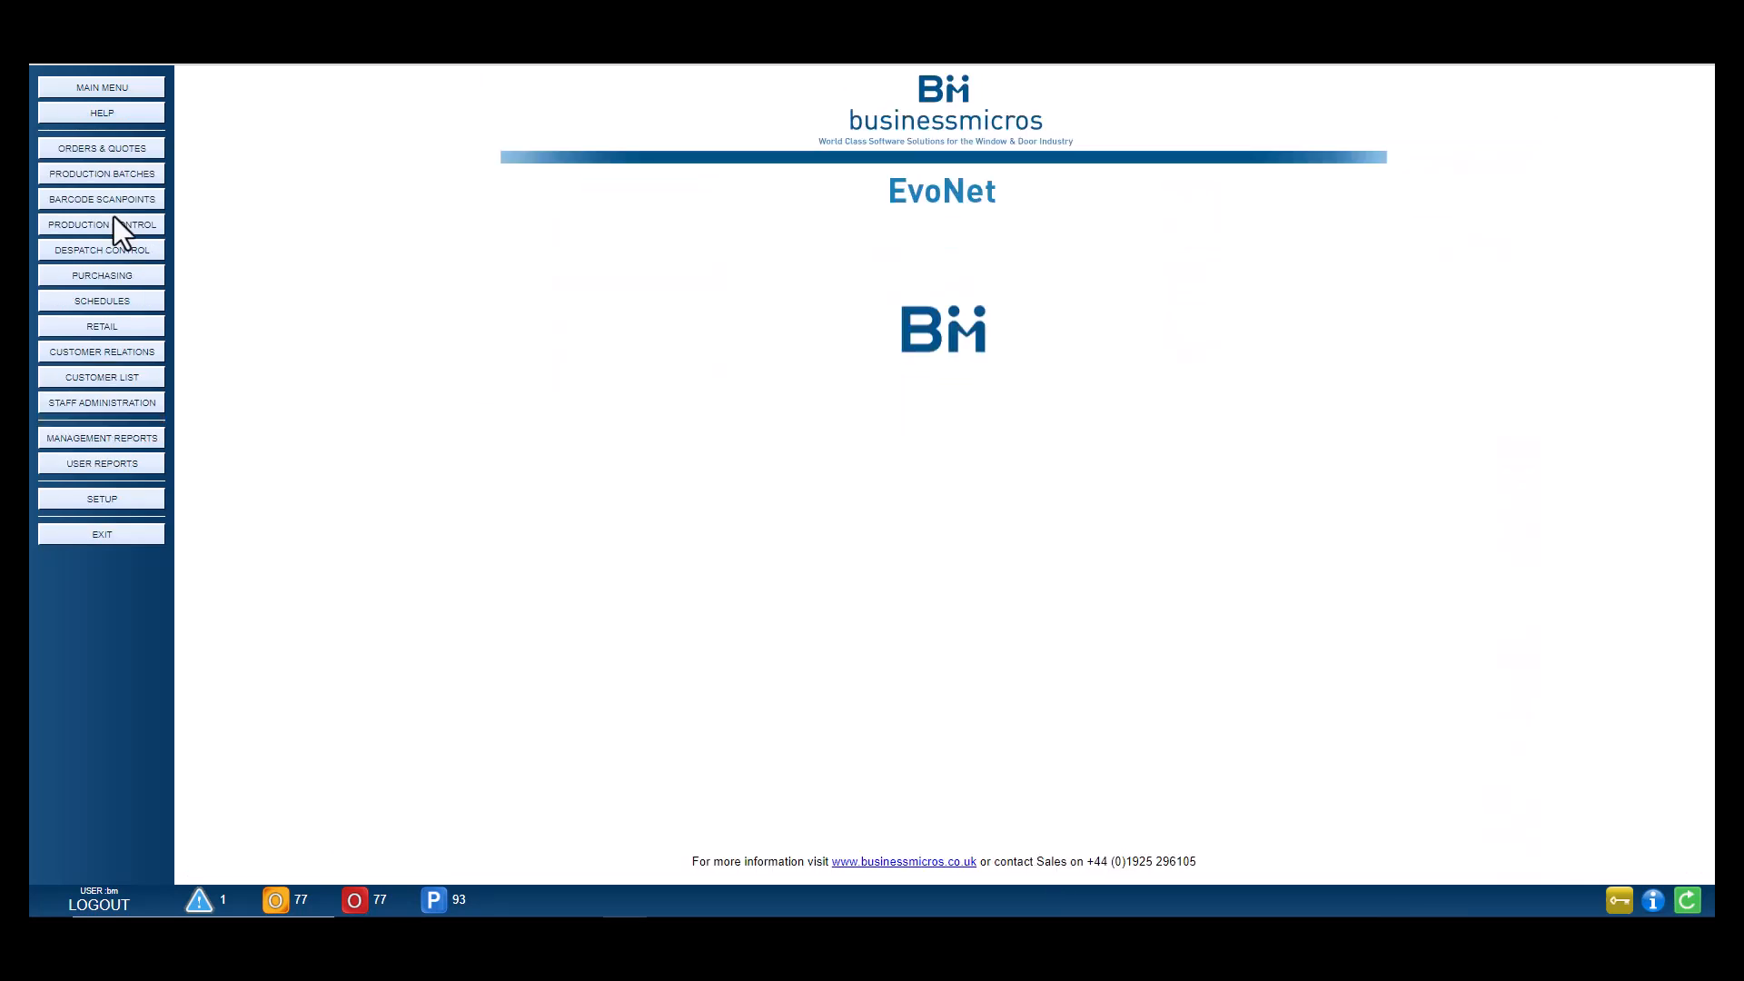
# Step: Open the Fabrication_Progress_Display report from the production control reports
pyautogui.click(114, 218)
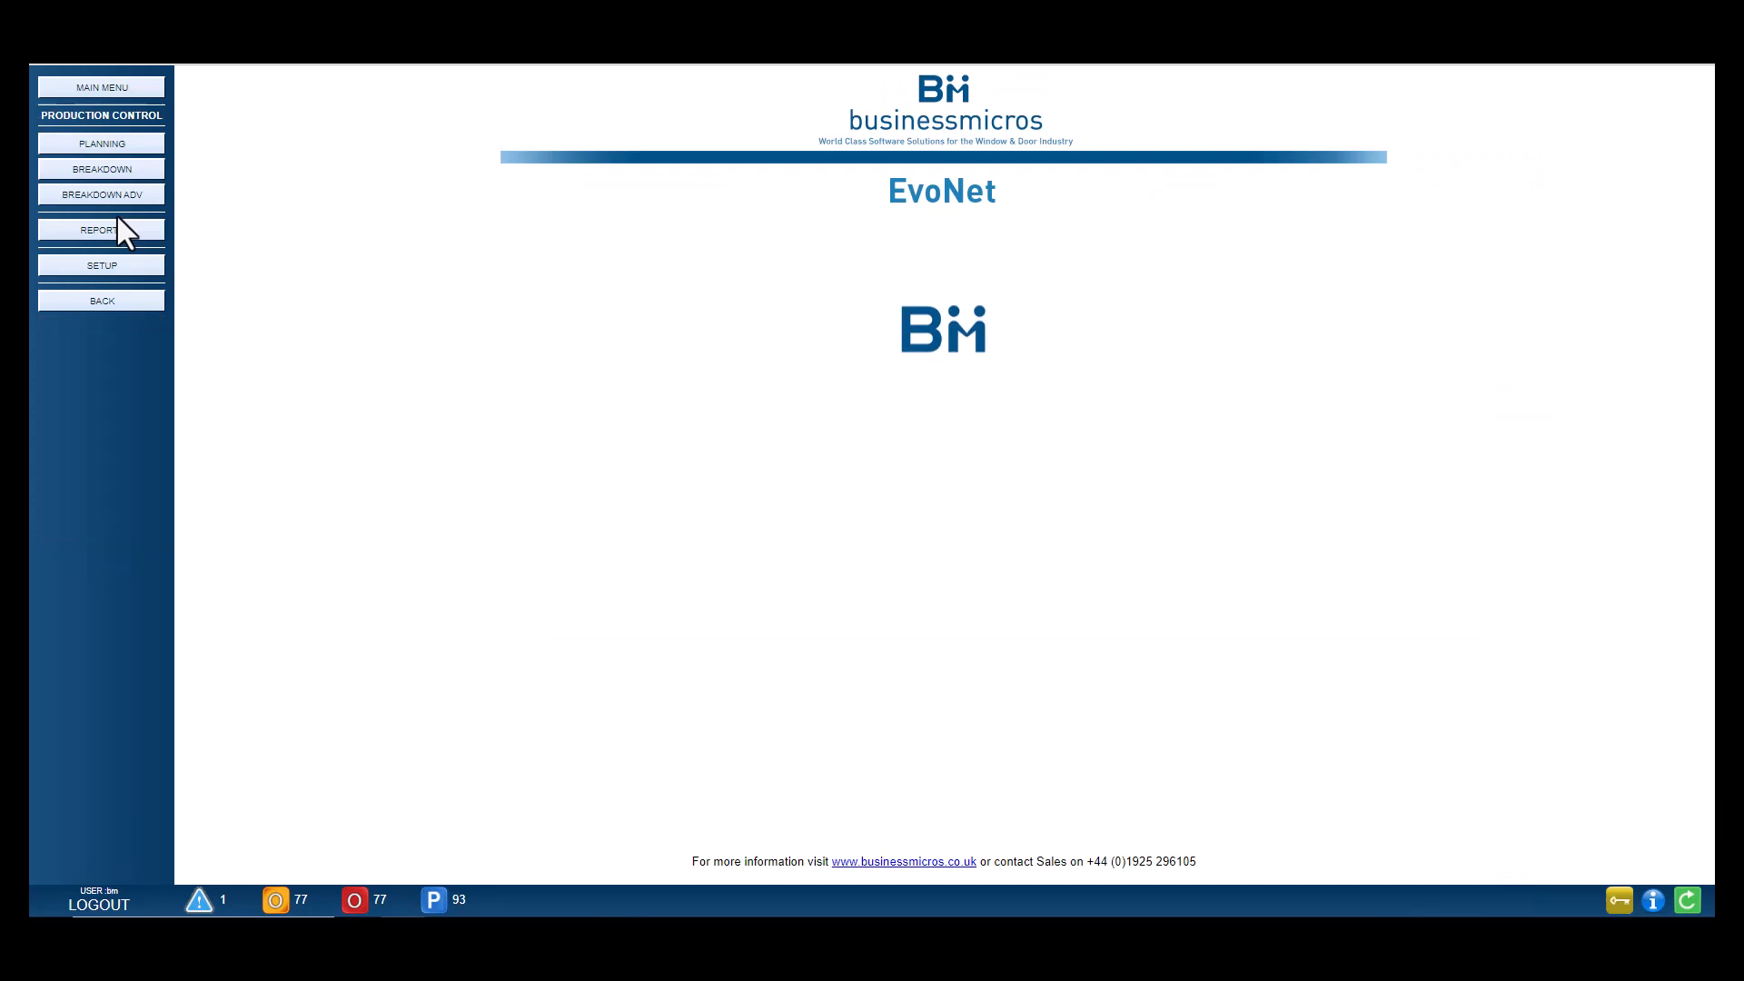
pyautogui.click(152, 228)
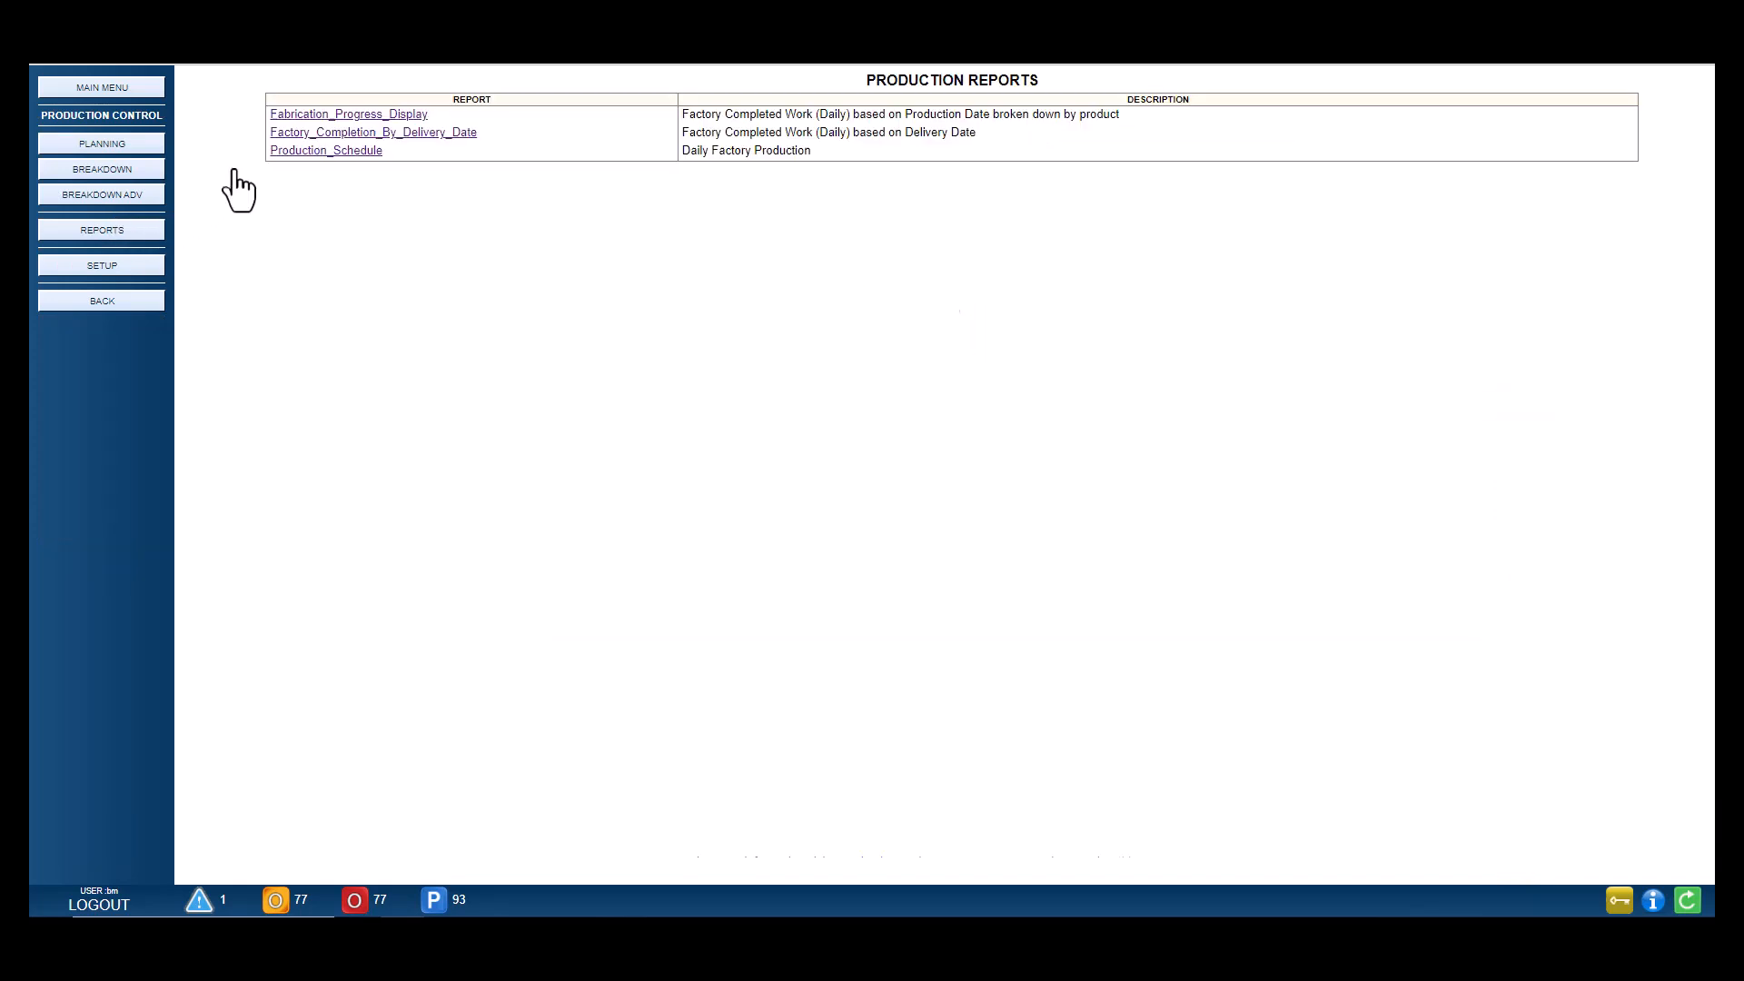
pyautogui.click(333, 116)
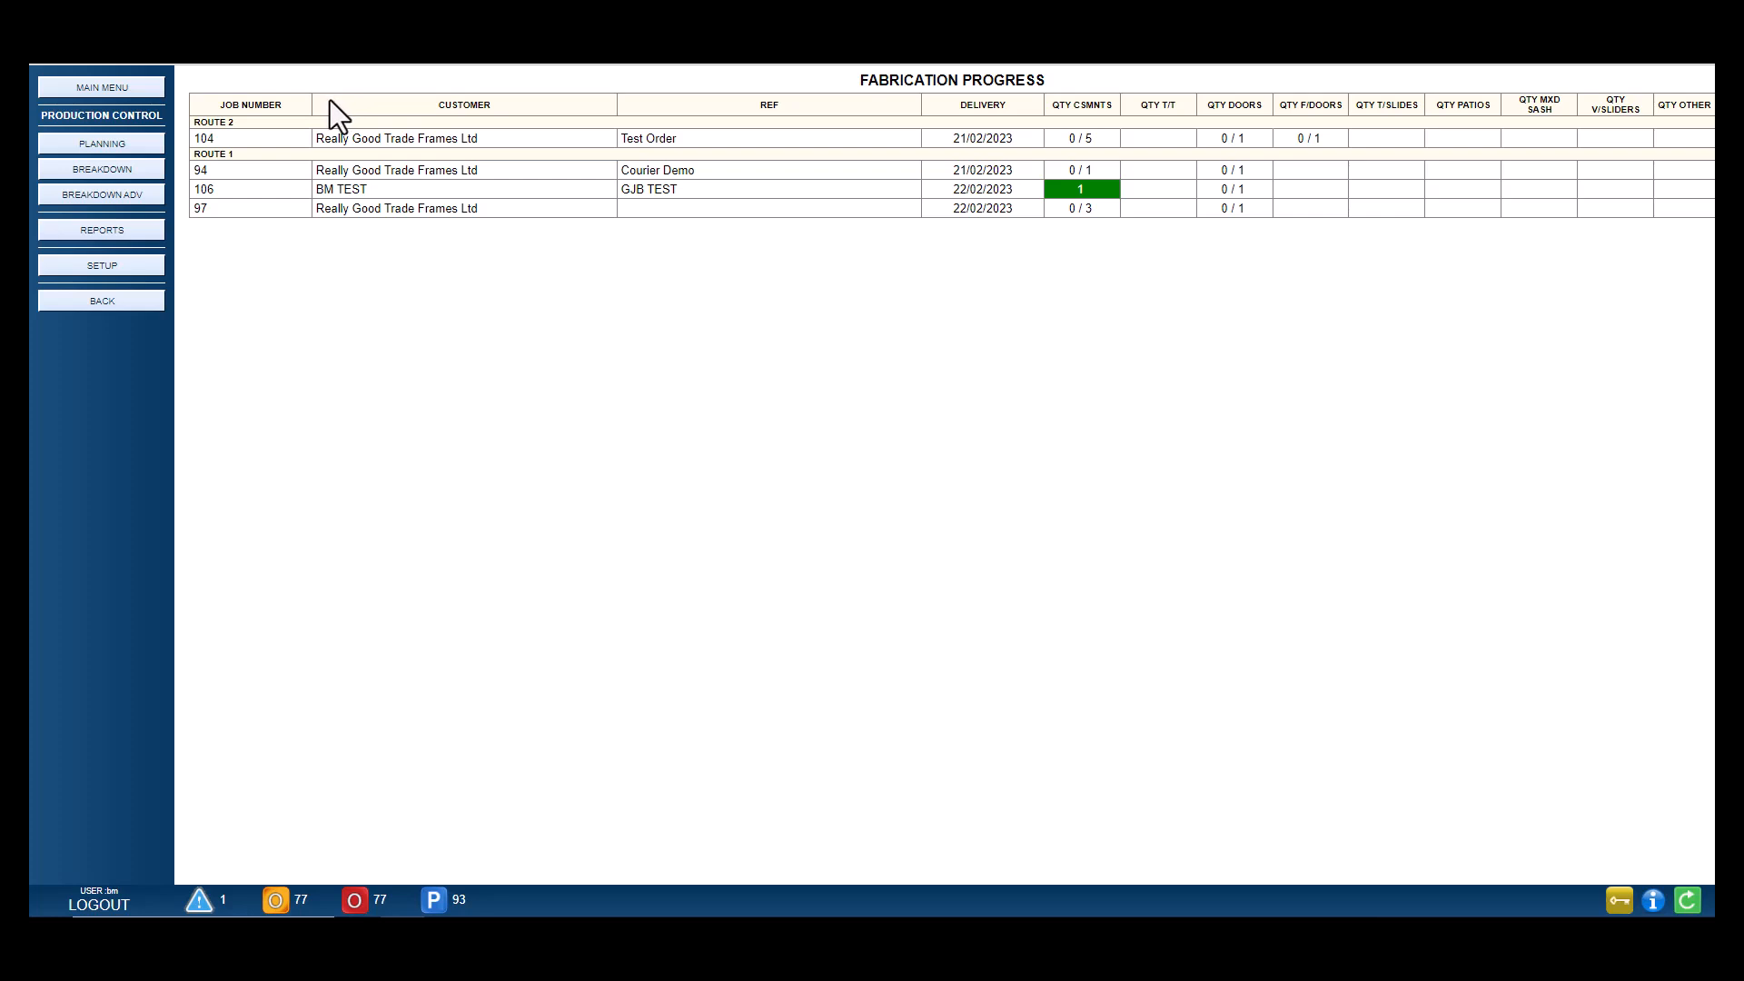
# Step: Run the Factory_Completion_By_Delivery_Date report from the production reports for delivery date 20/02/2023
pyautogui.click(136, 229)
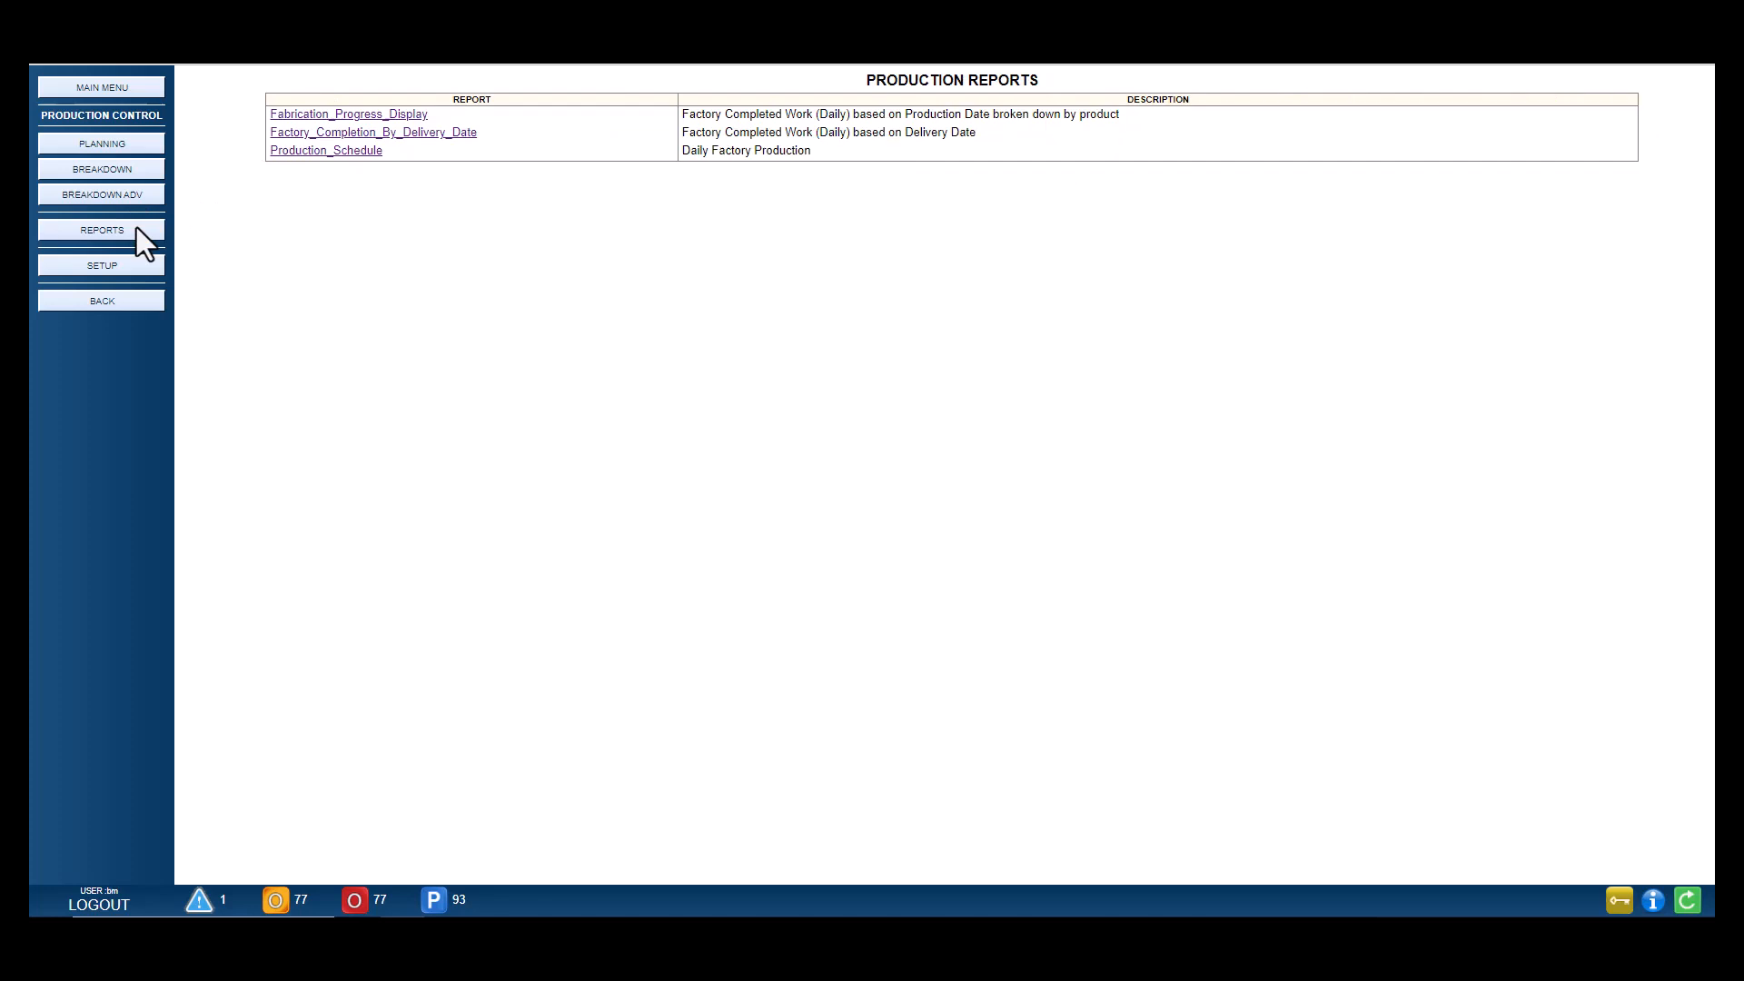
pyautogui.click(311, 131)
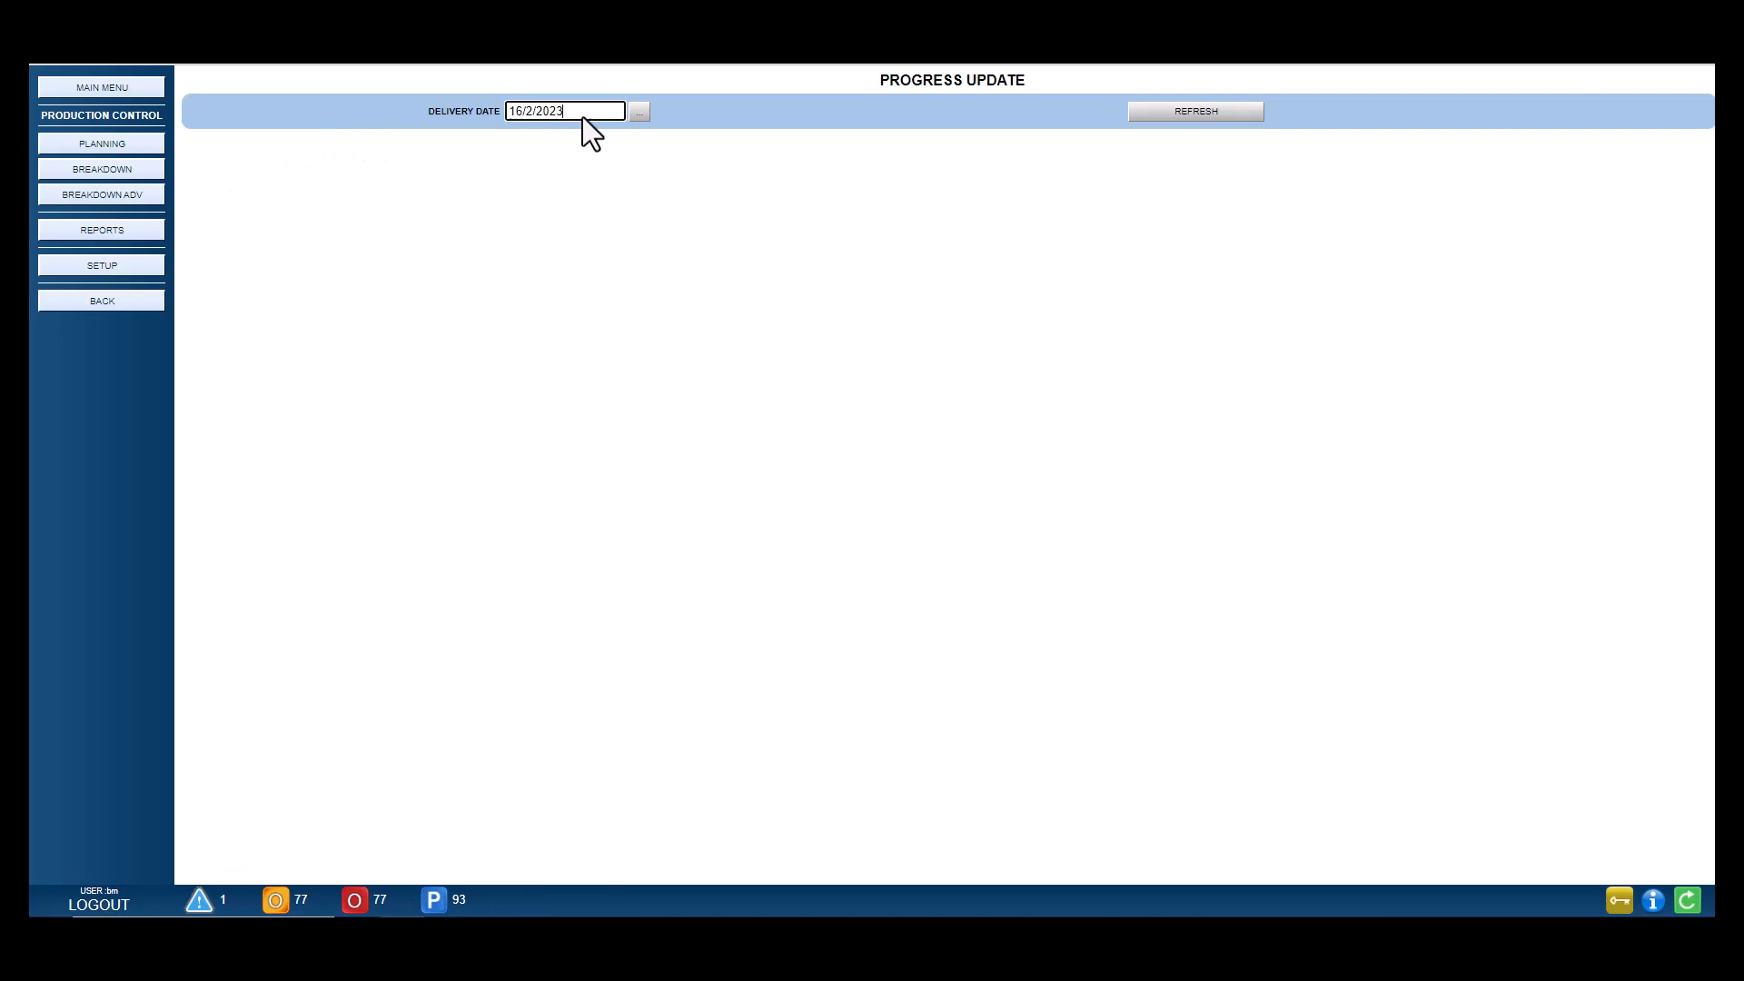
pyautogui.click(641, 112)
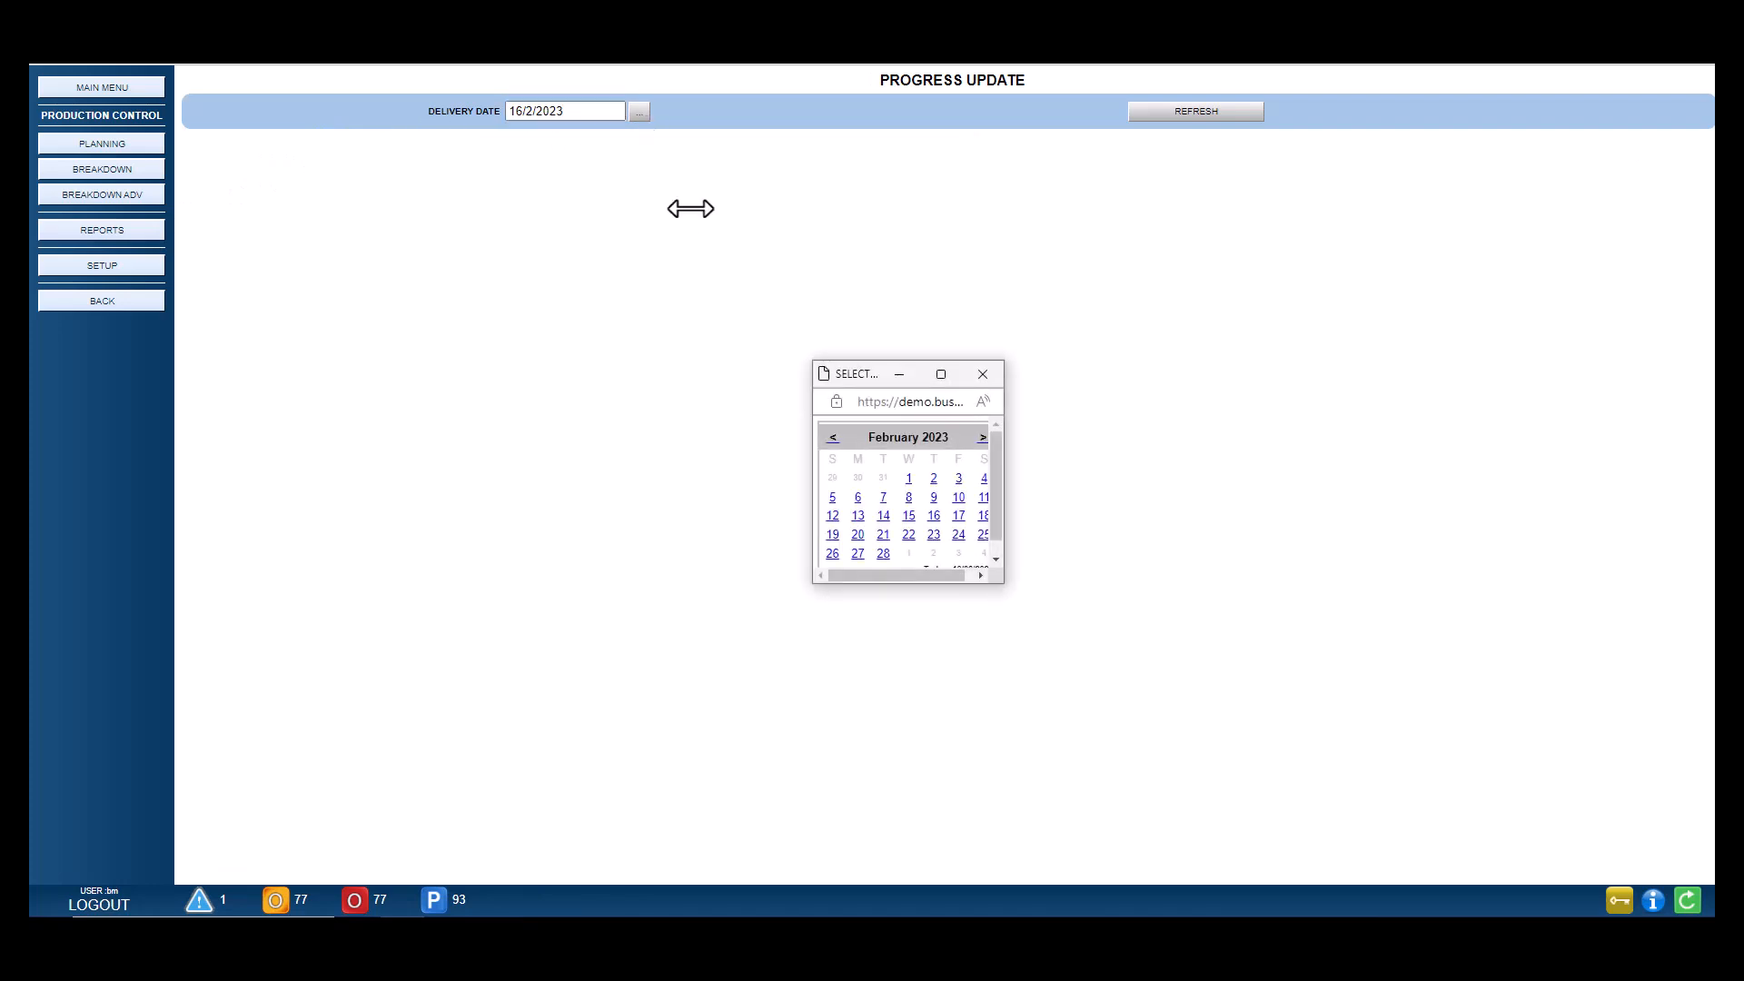
pyautogui.click(856, 534)
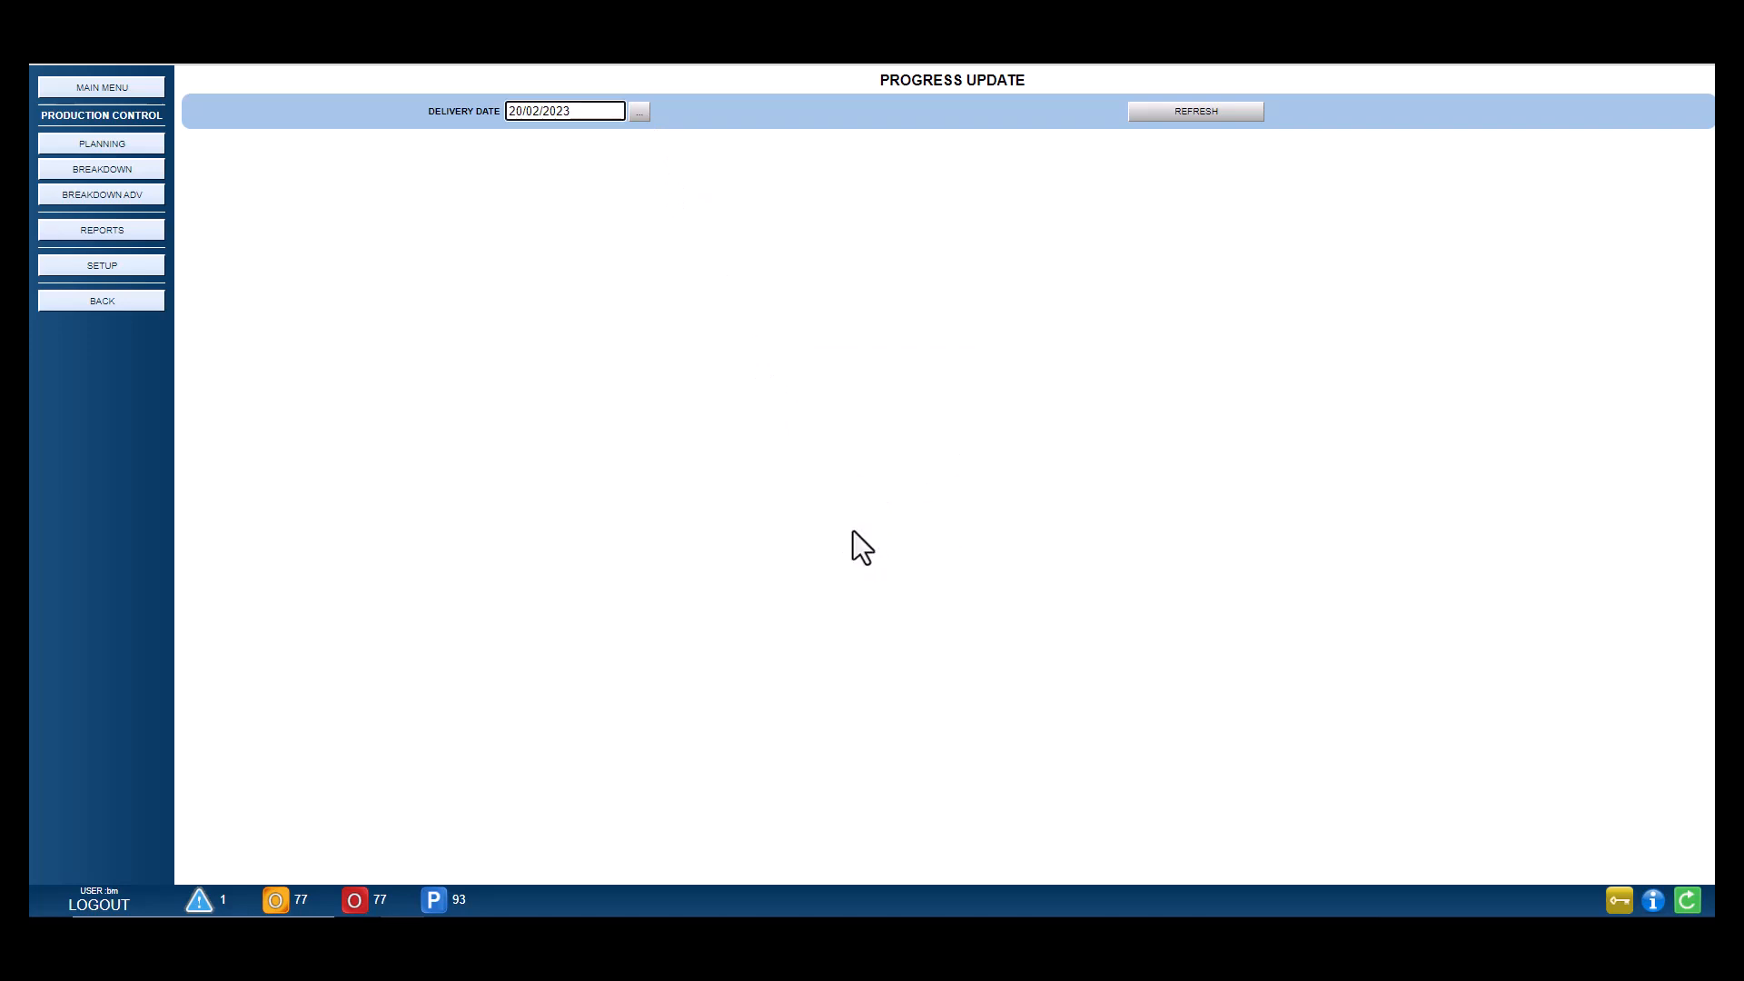
pyautogui.click(1216, 111)
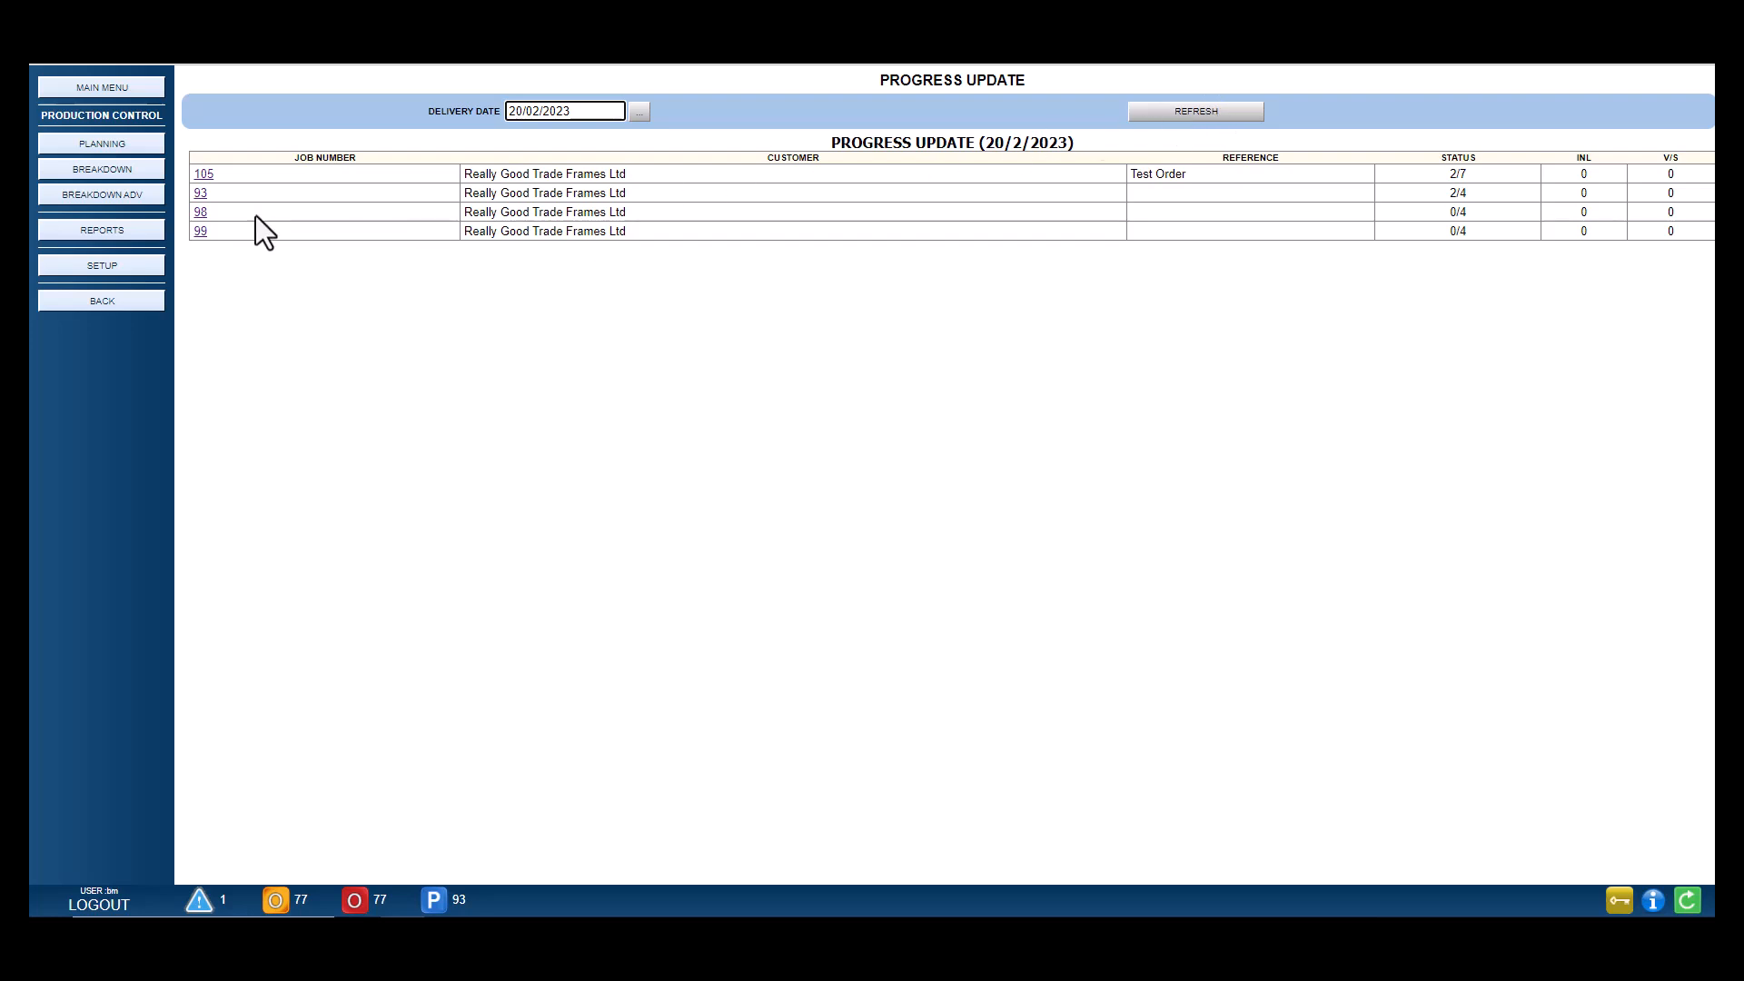
# Step: Run the Production_Schedule report from the production reports by delivery date for 20/02/2023
pyautogui.click(151, 229)
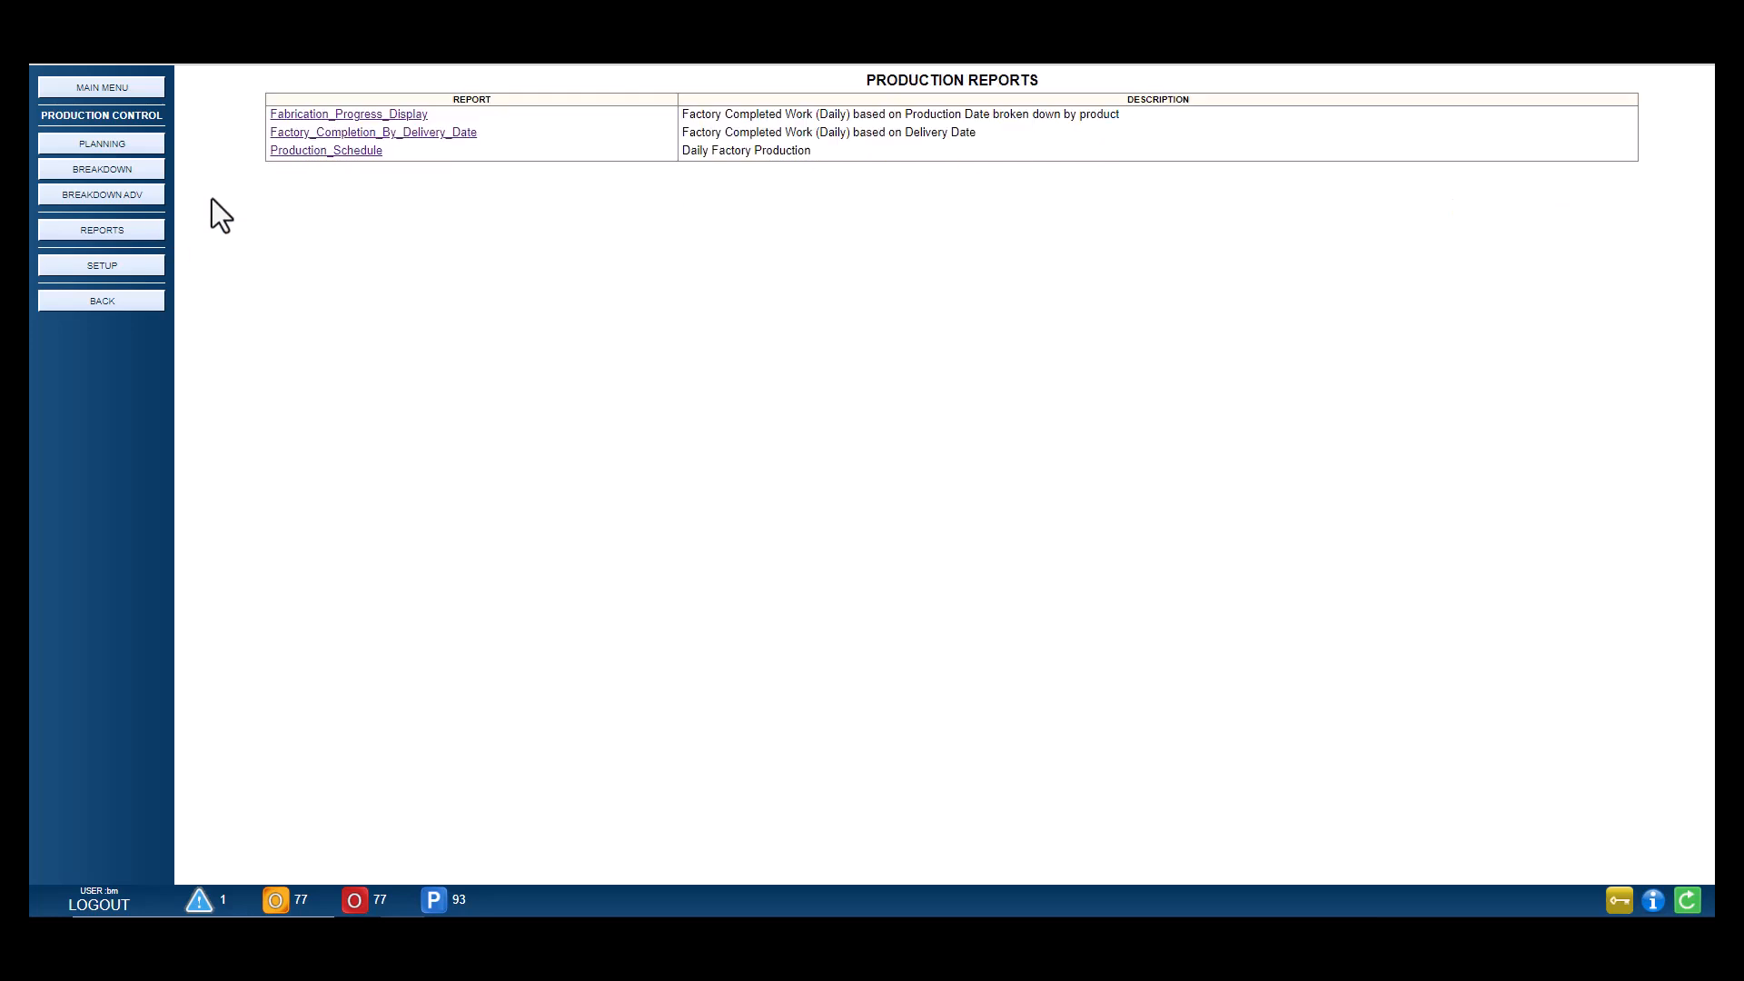
pyautogui.click(323, 151)
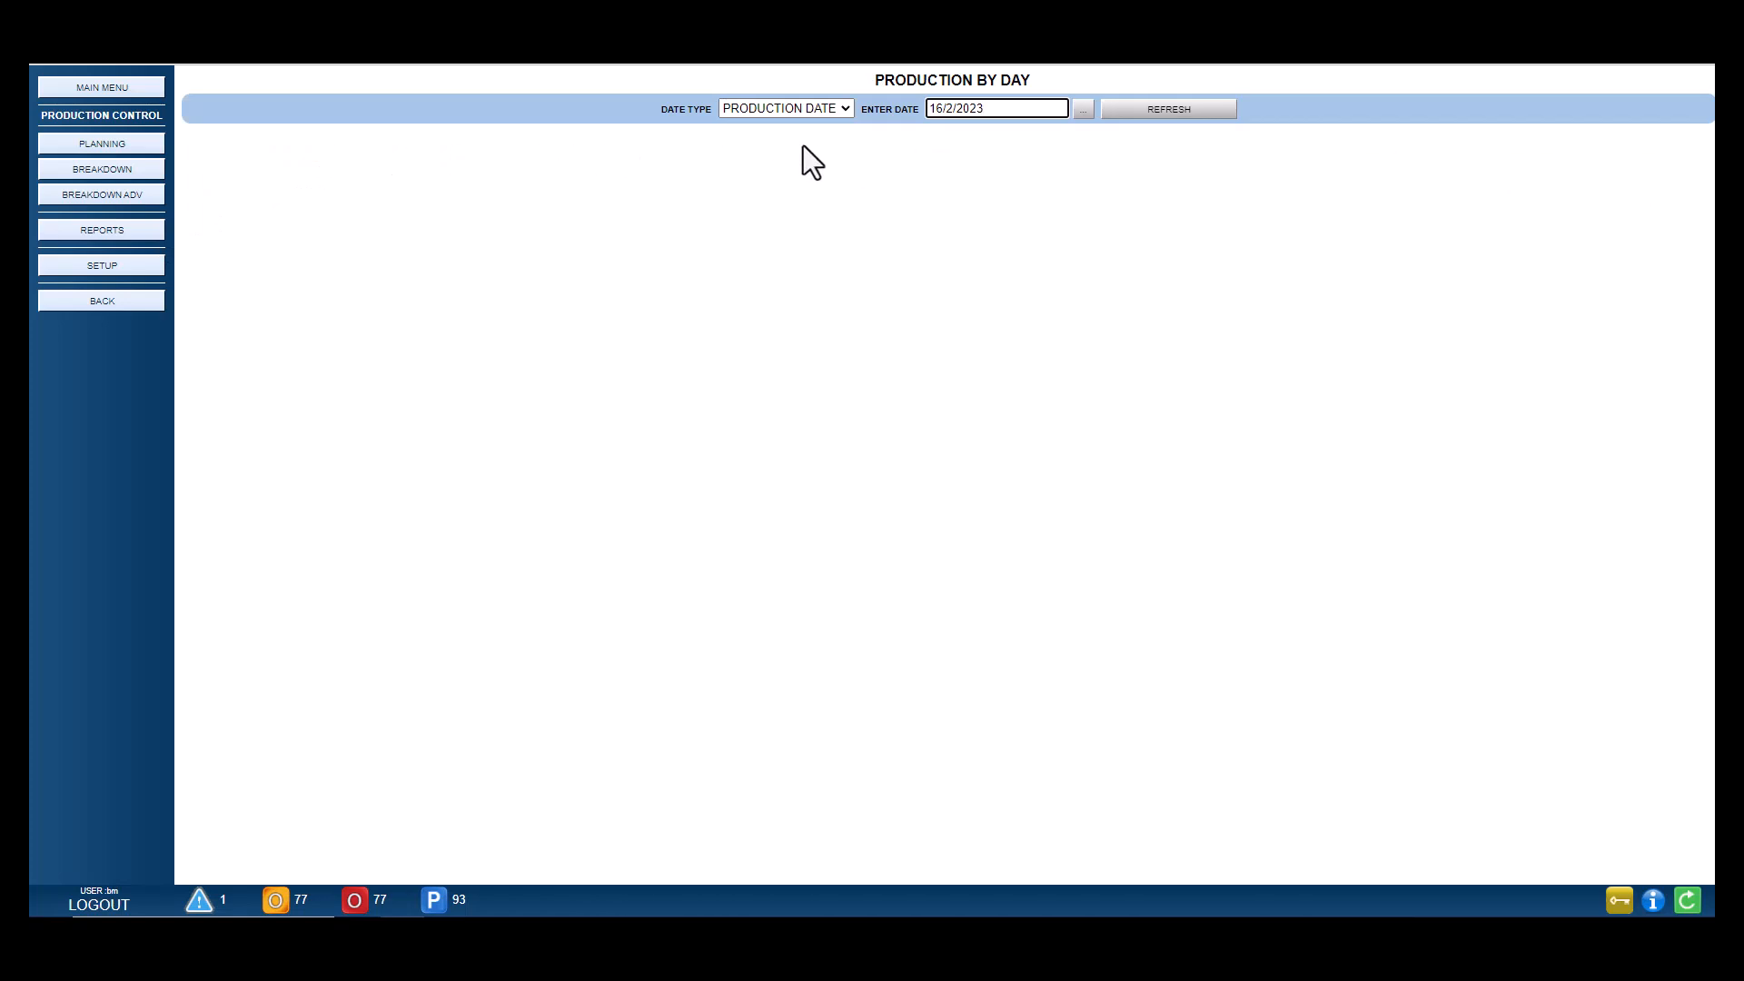
pyautogui.click(845, 109)
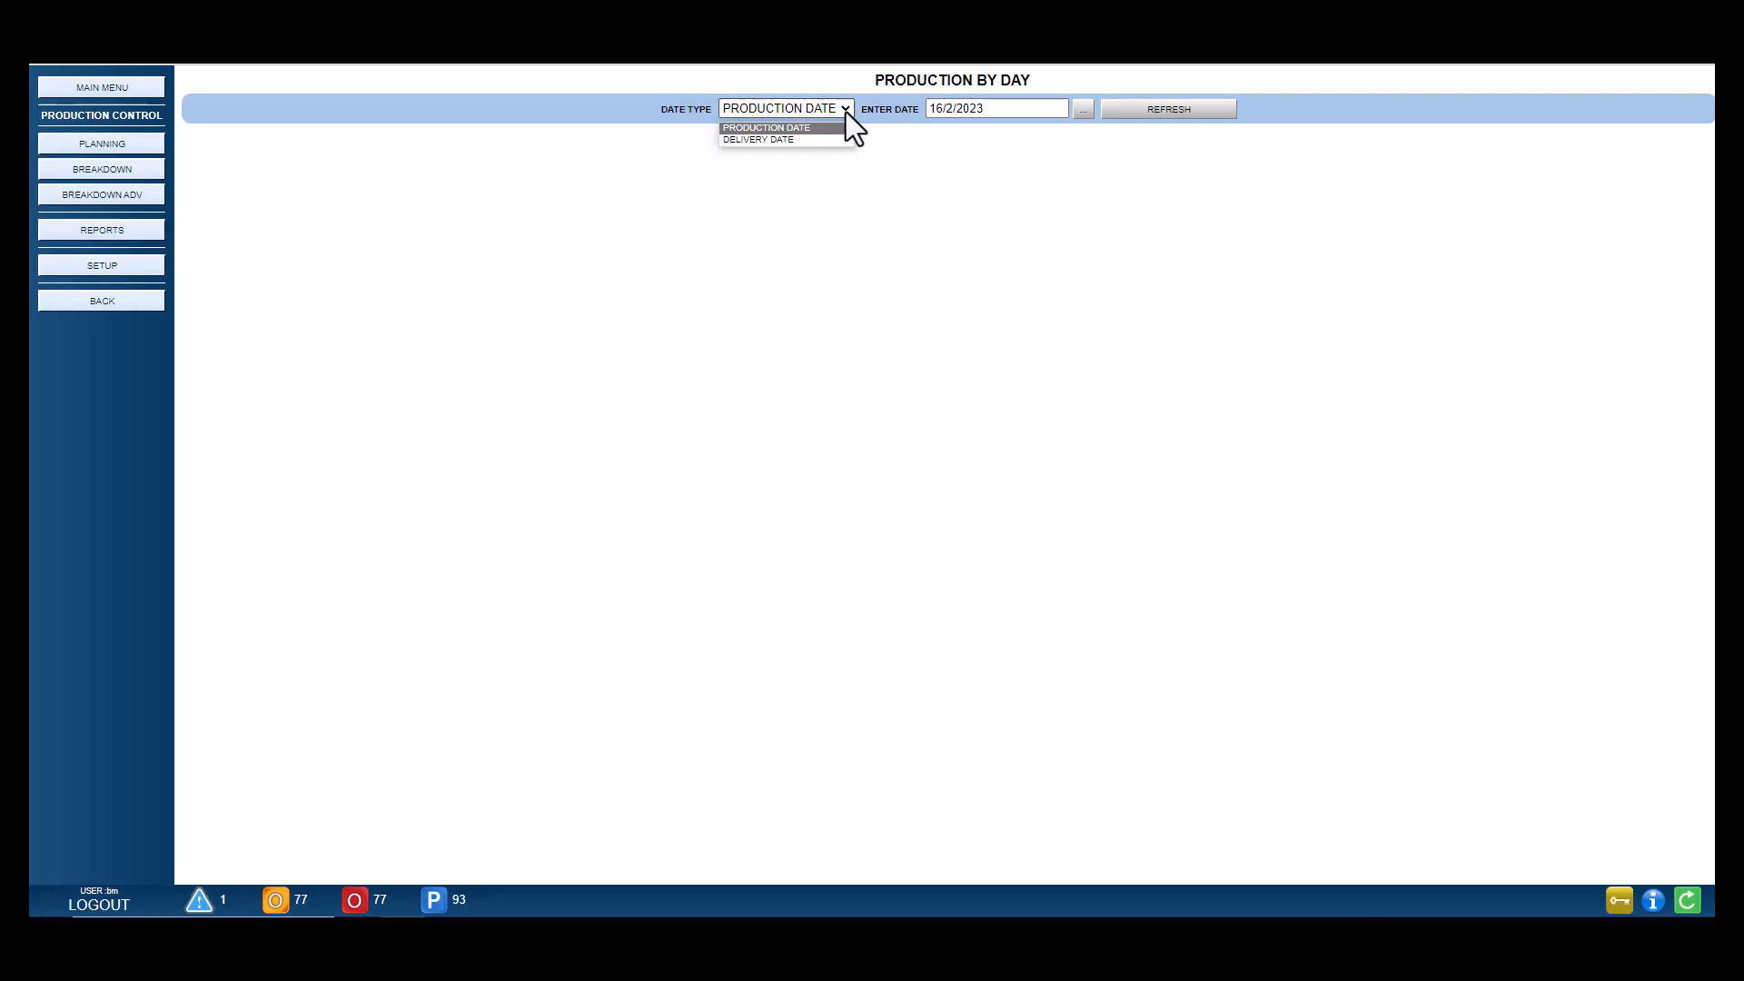
pyautogui.click(848, 140)
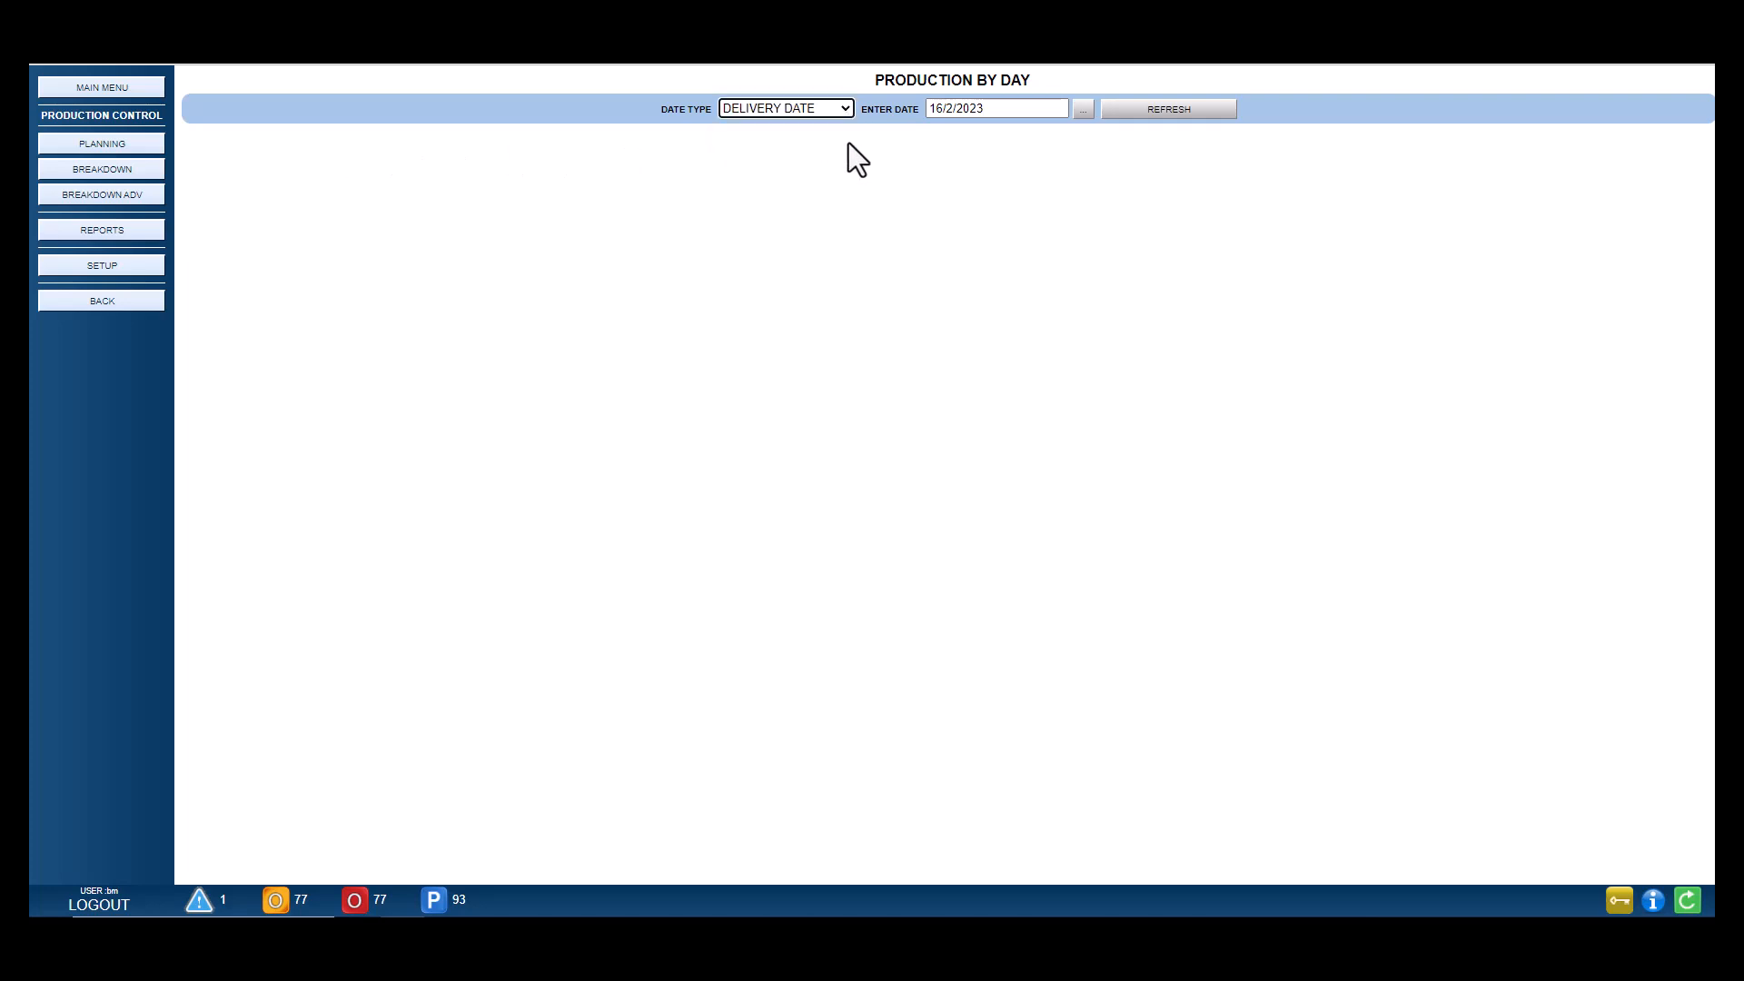
pyautogui.click(1078, 110)
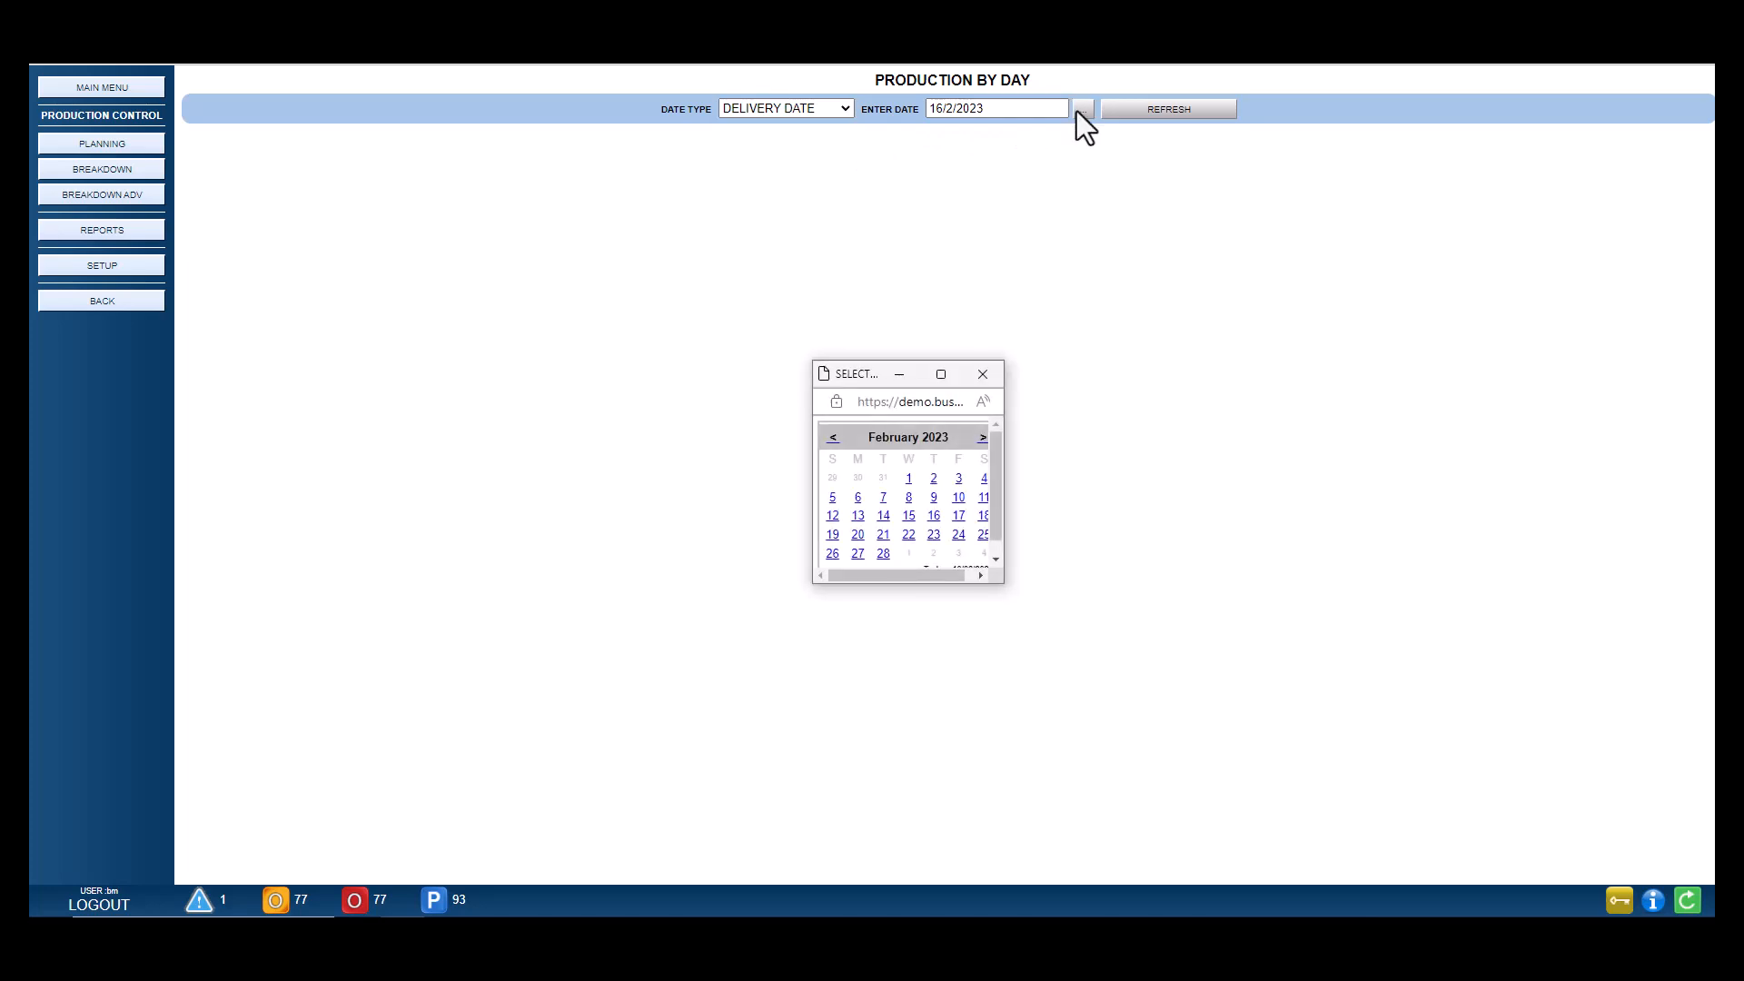
pyautogui.click(858, 535)
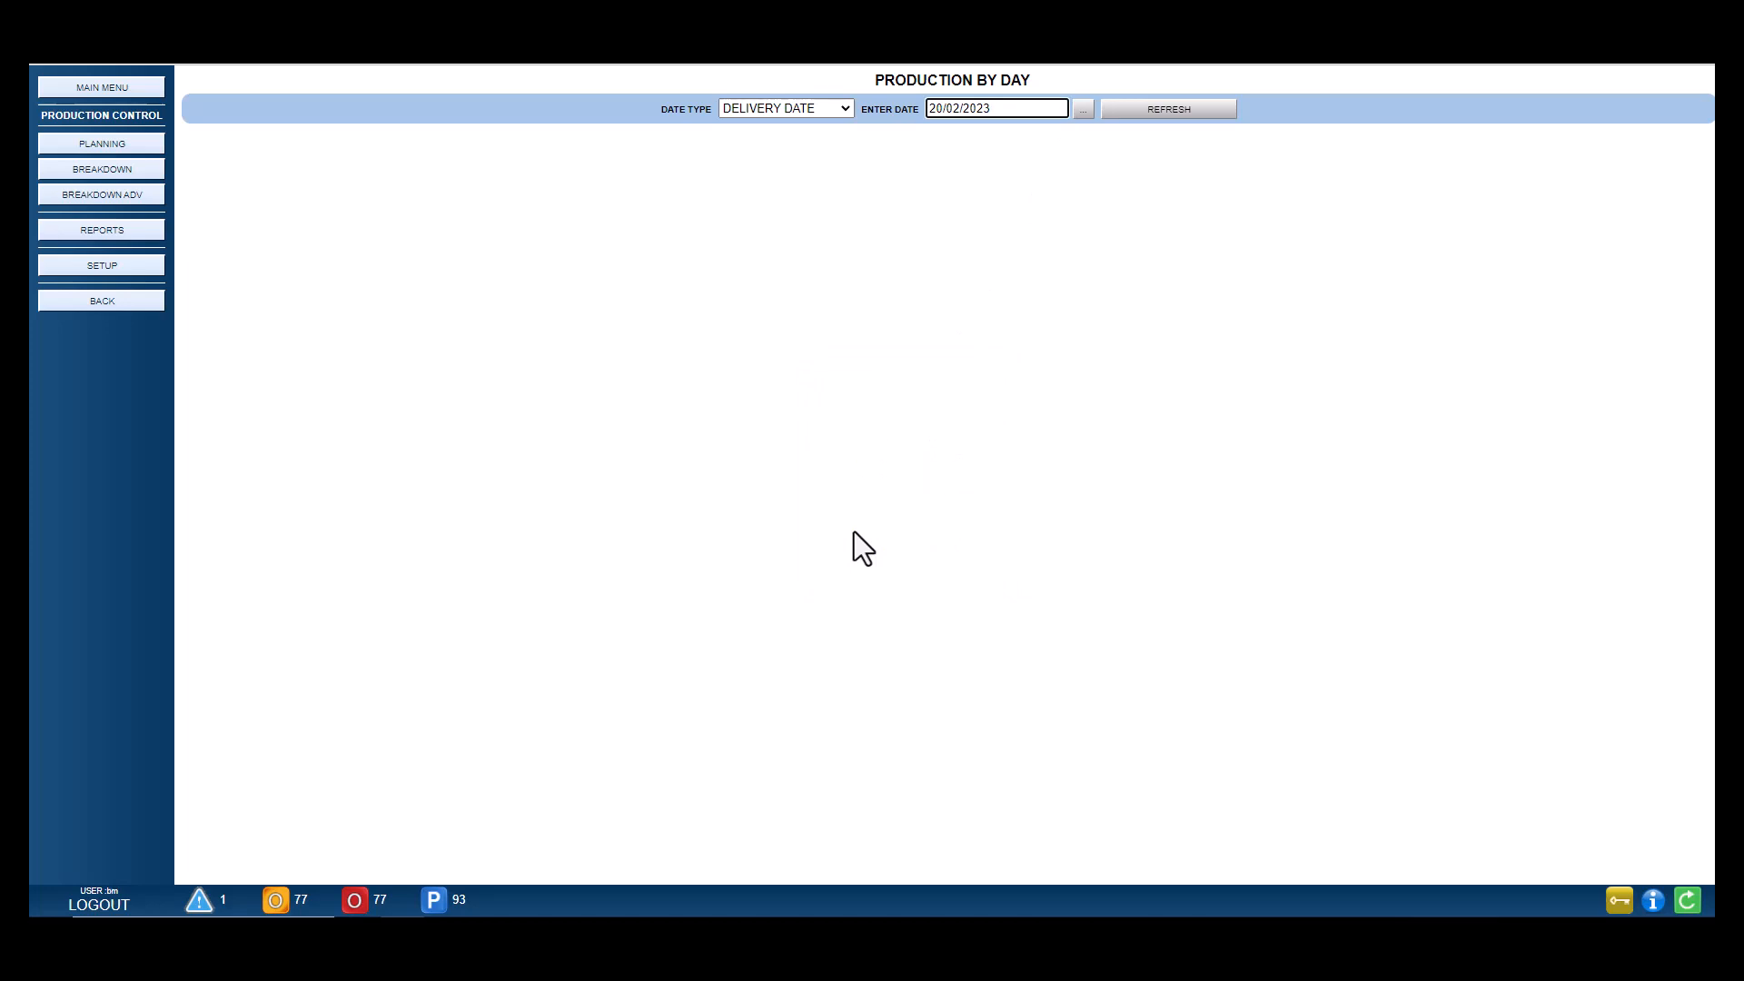
pyautogui.click(1215, 107)
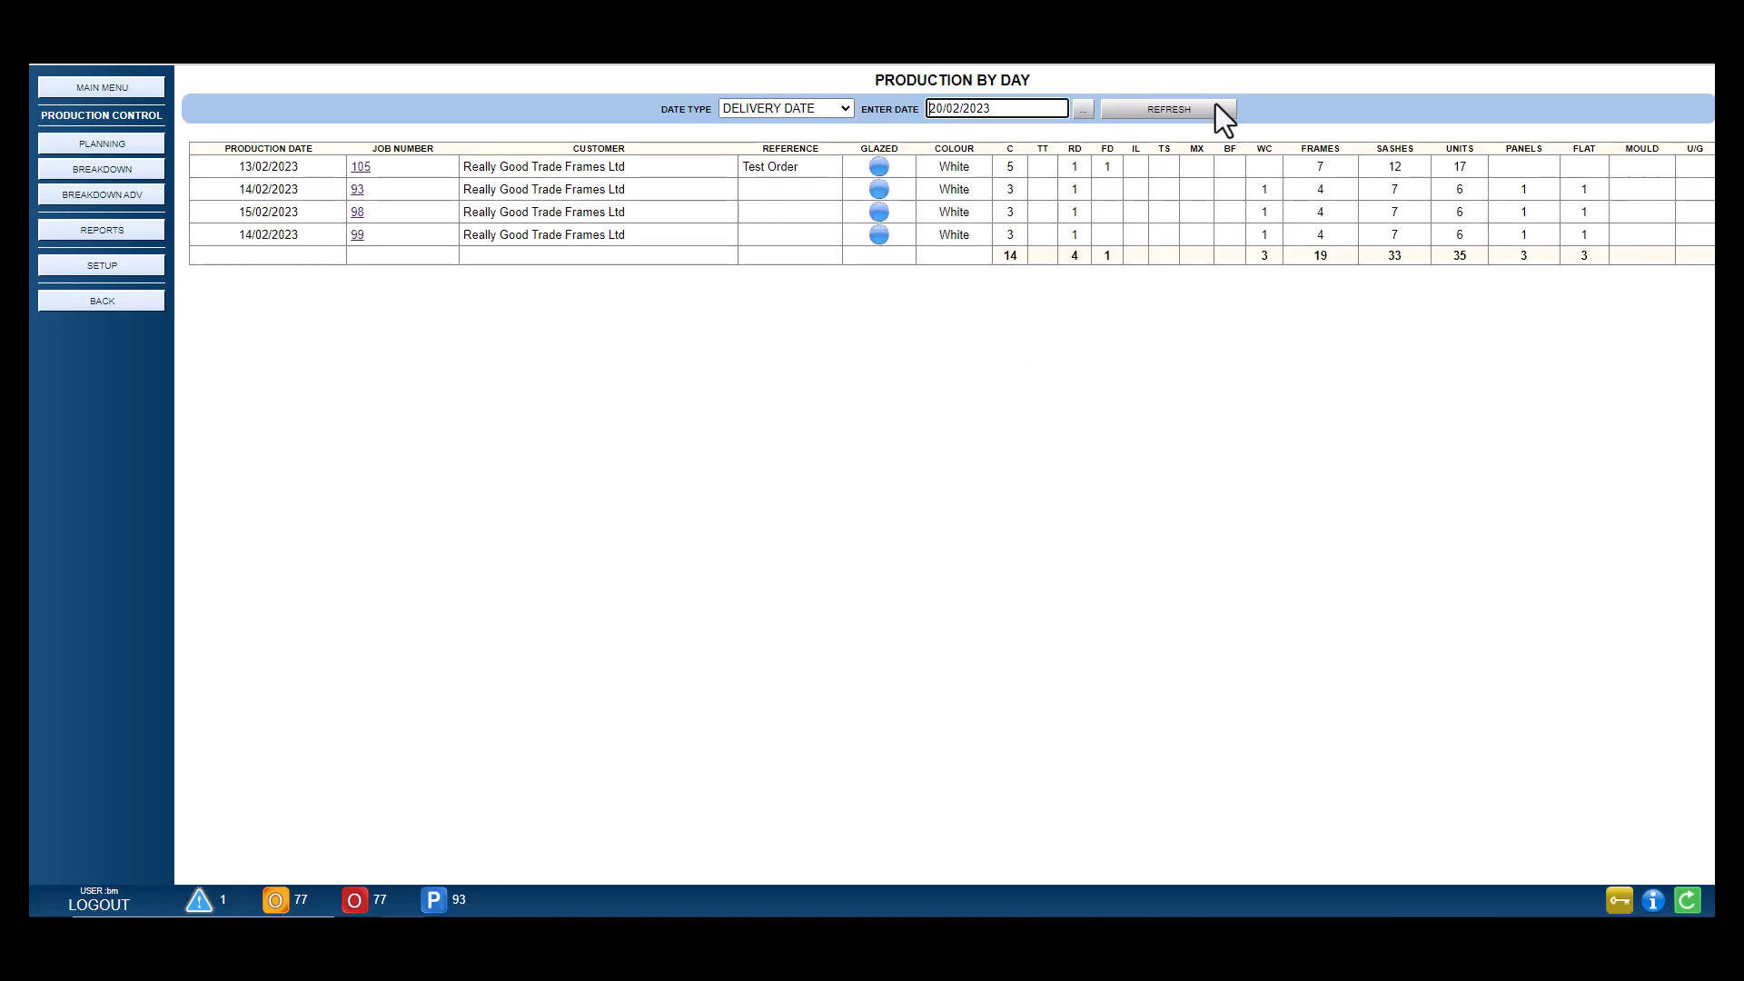